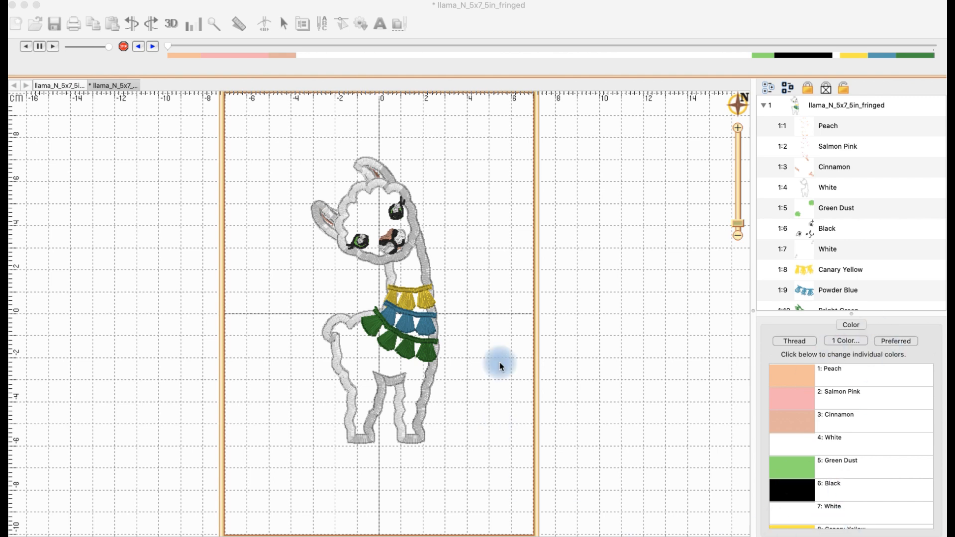
Play the stitch-out simulation of the llama embroidery design to examine the order in which its parts are sewn
click(406, 367)
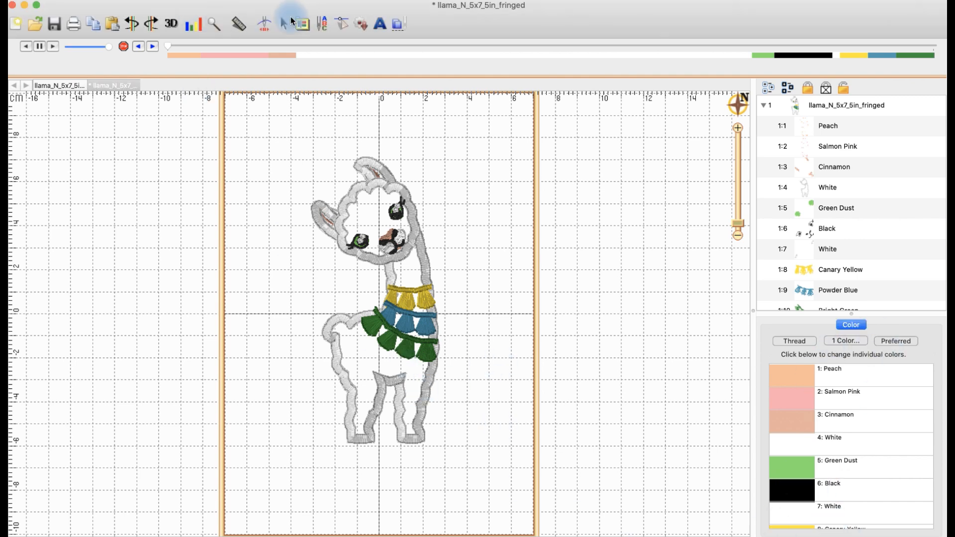
click(259, 27)
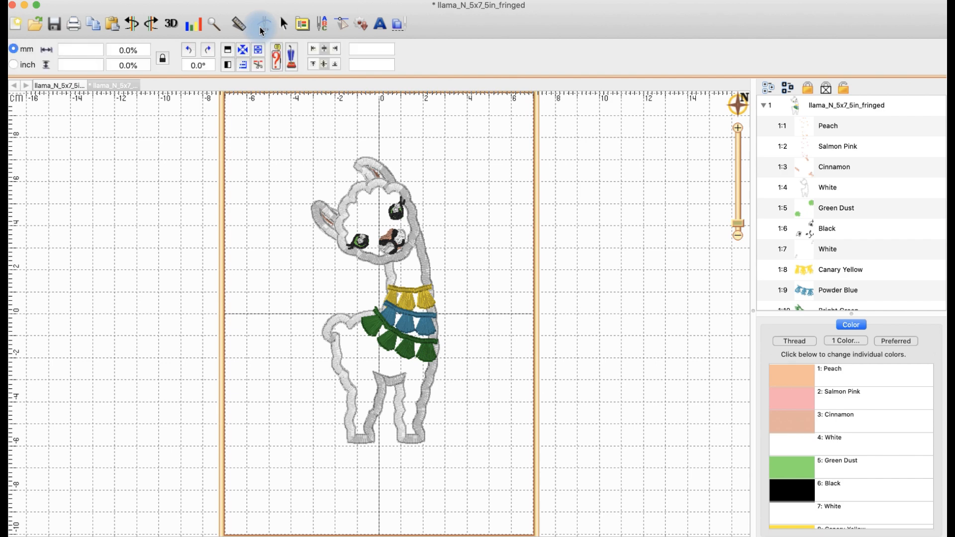
click(260, 27)
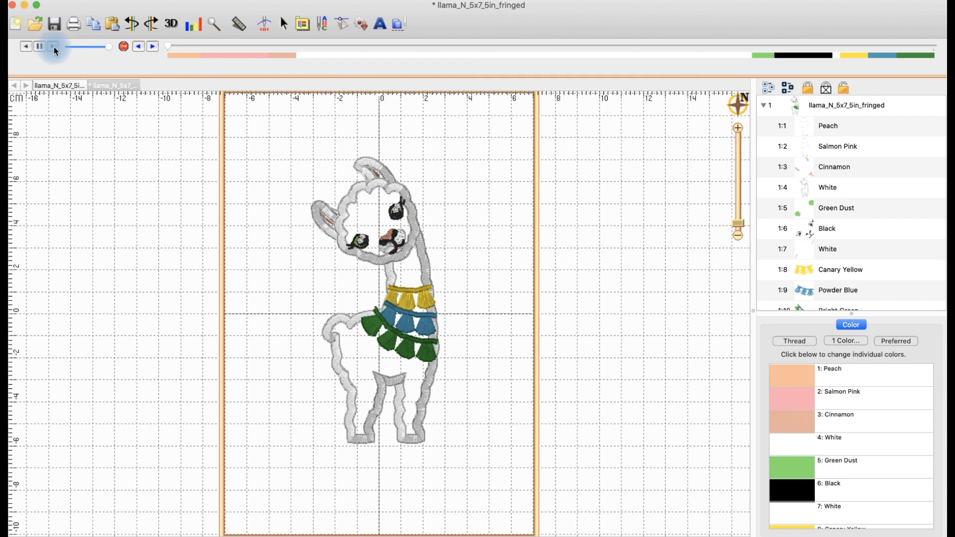
click(53, 47)
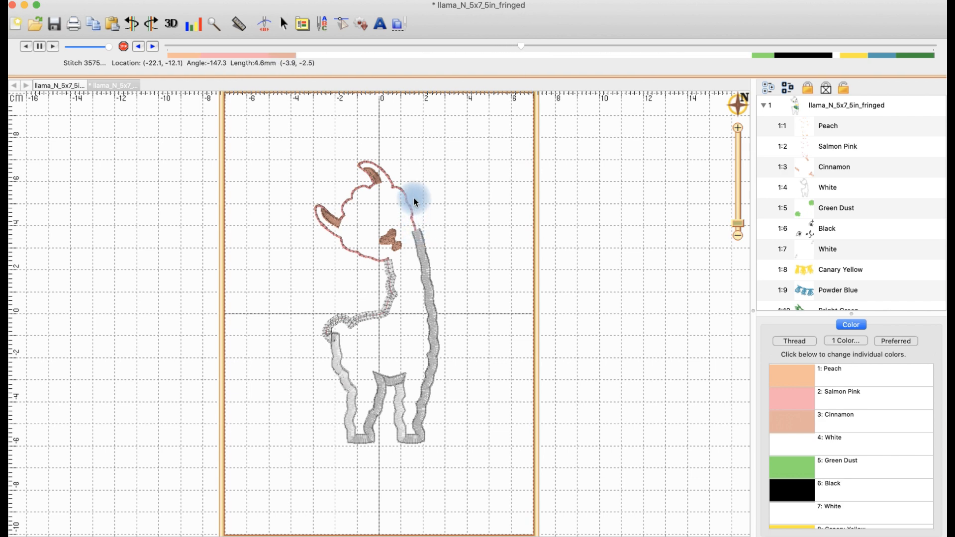
click(415, 239)
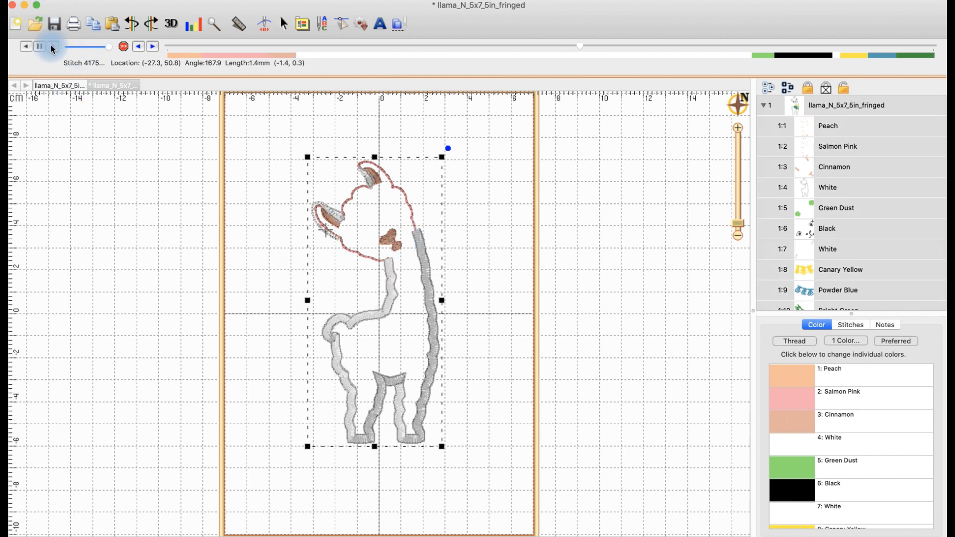
Minimize the embroidery program, switch to Silhouette Studio and widen its window to fill the screen
click(24, 5)
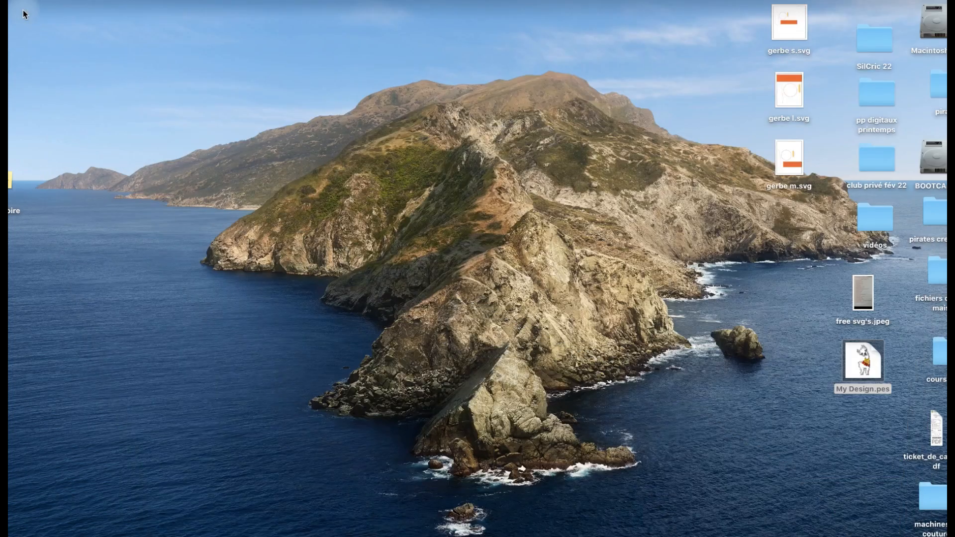
click(840, 535)
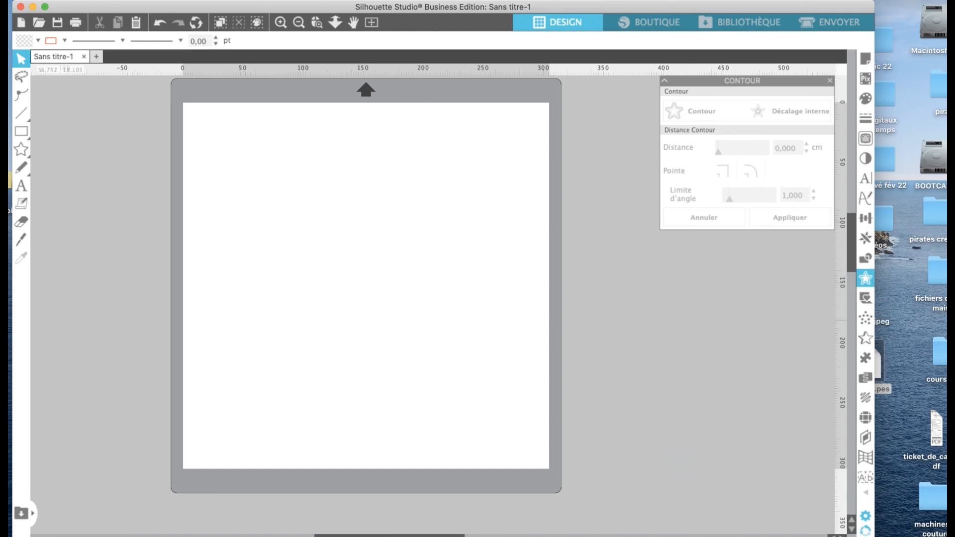
drag(874, 294, 944, 285)
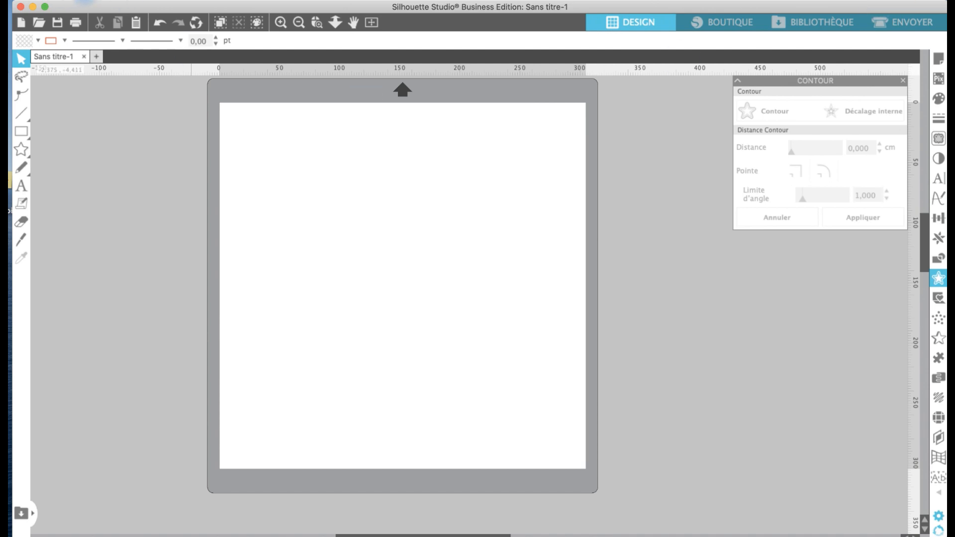
Open the embroidery file My Design.pes from the Bureau folder
click(85, 1)
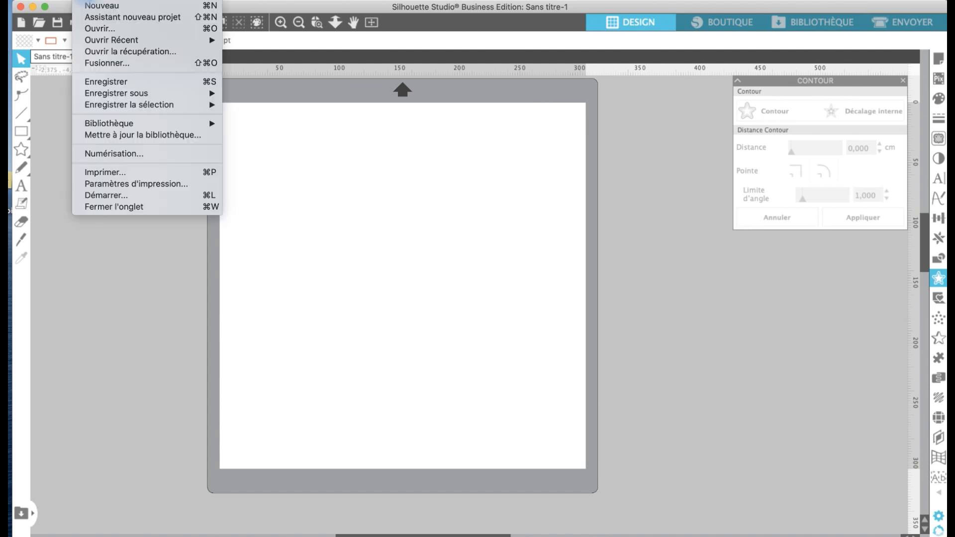
click(92, 30)
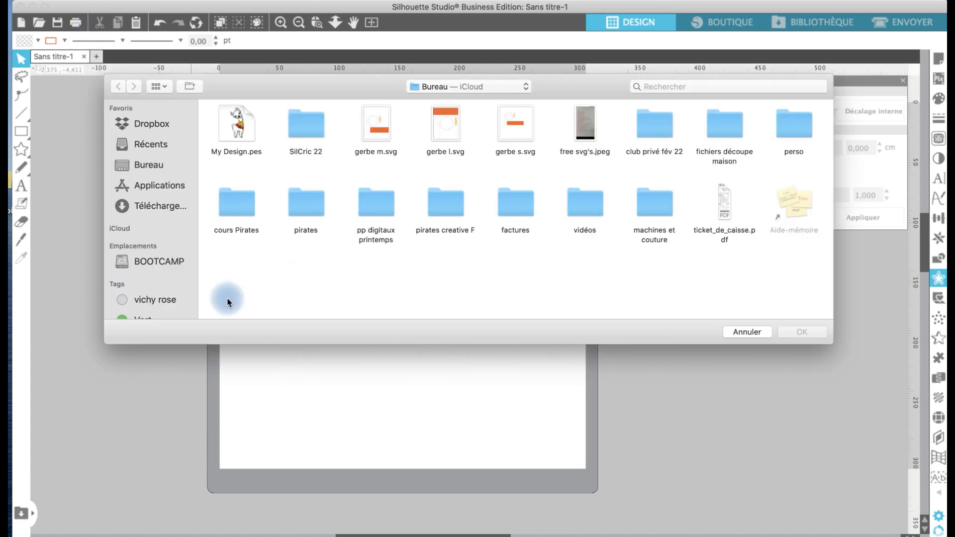
click(234, 138)
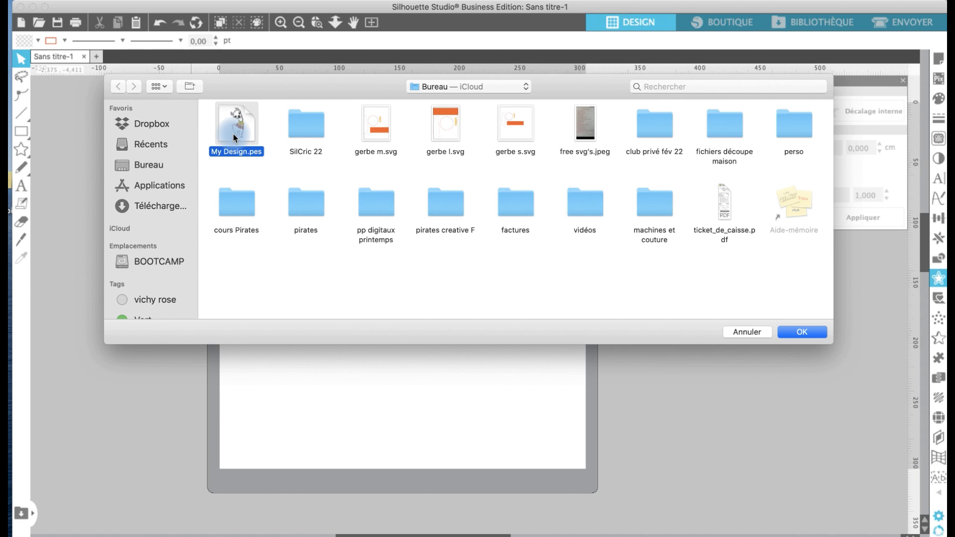
double_click(234, 138)
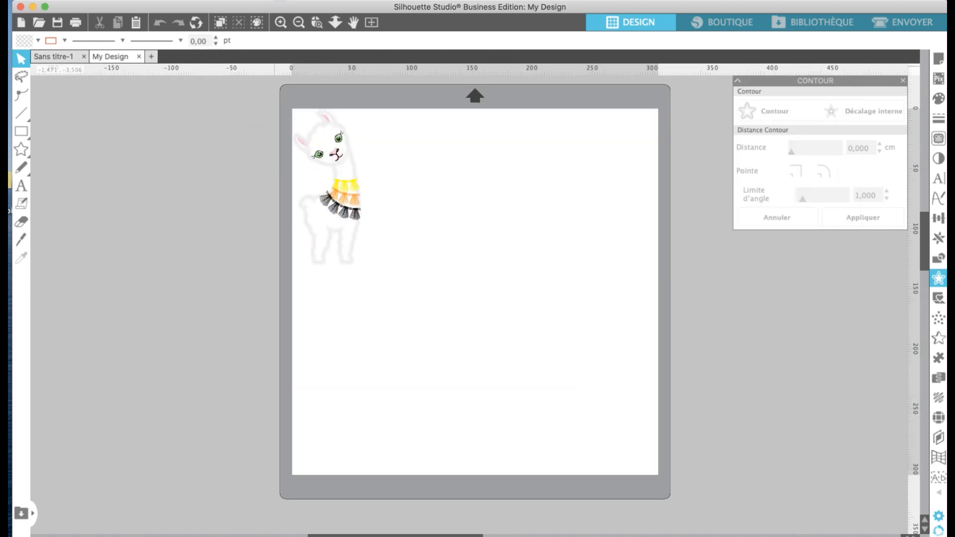
Open the Silhouette Studio user manual and go to its table of contents on page 2
click(284, 1)
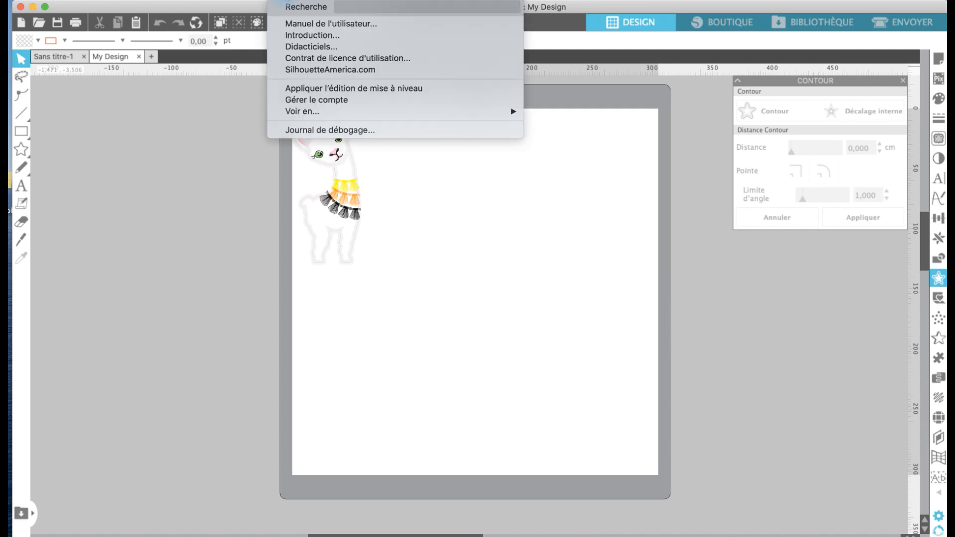
click(303, 22)
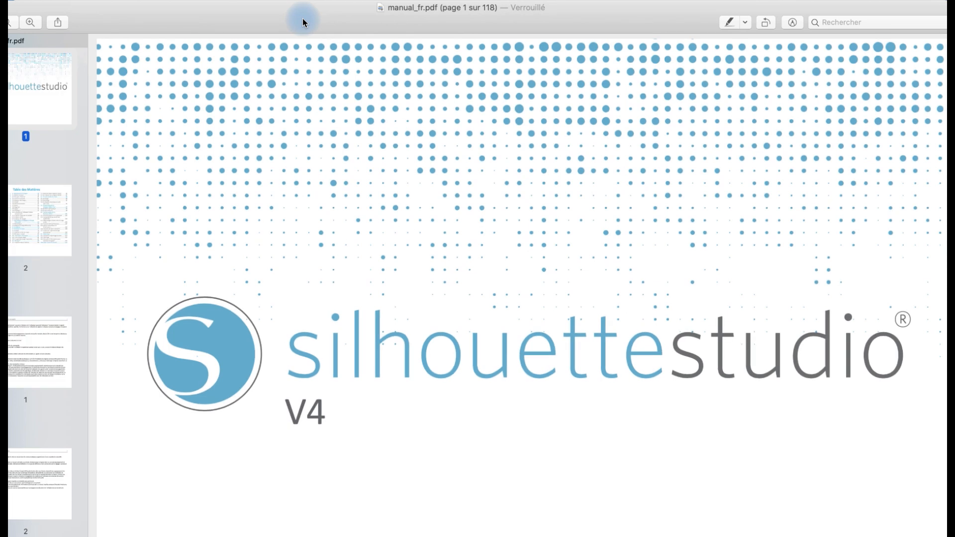
scroll(112, 340, down, 1)
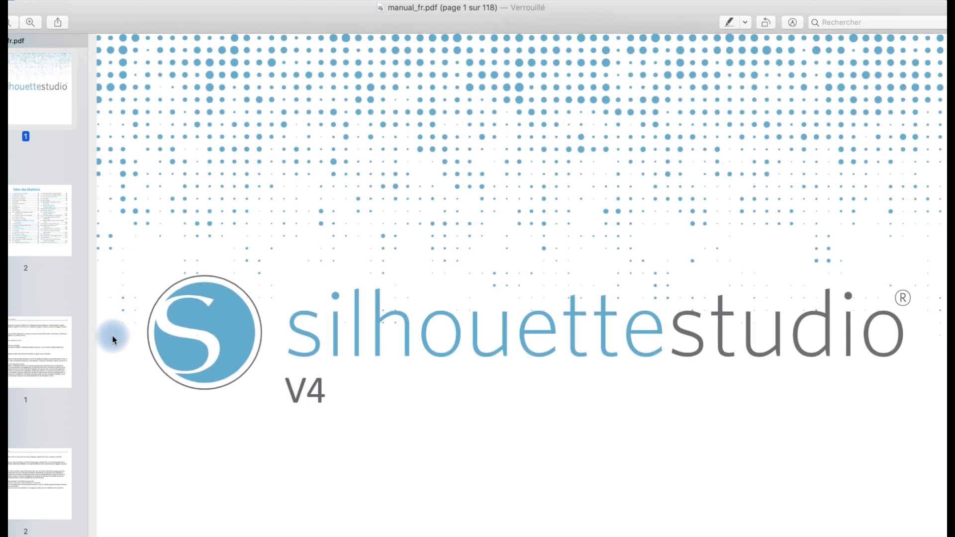
click(65, 251)
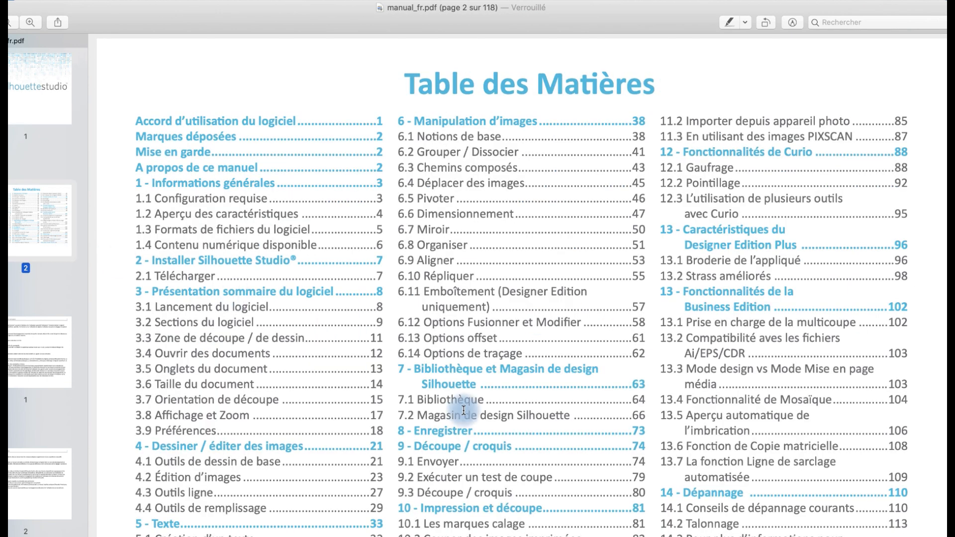
Examine the manual's table of contents for the Designer Edition Plus chapter and its appliqué embroidery section
scroll(460, 409, down, 5)
scroll(464, 410, up, 2)
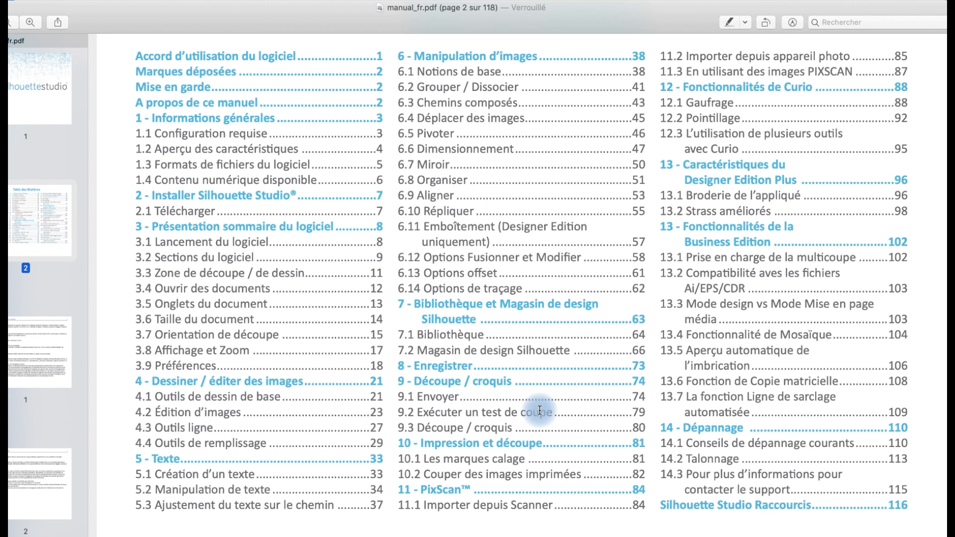
scroll(744, 306, up, 1)
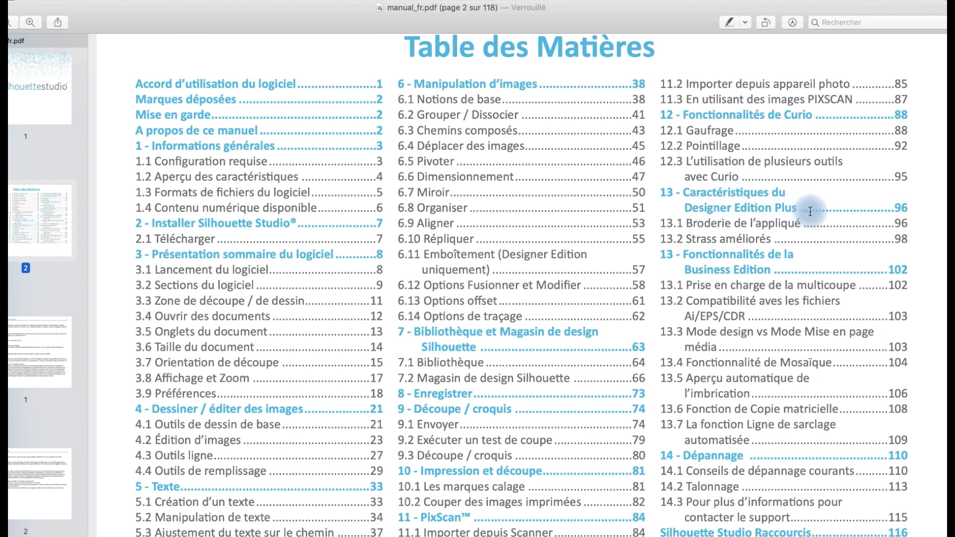
scroll(542, 360, down, 3)
scroll(543, 360, up, 5)
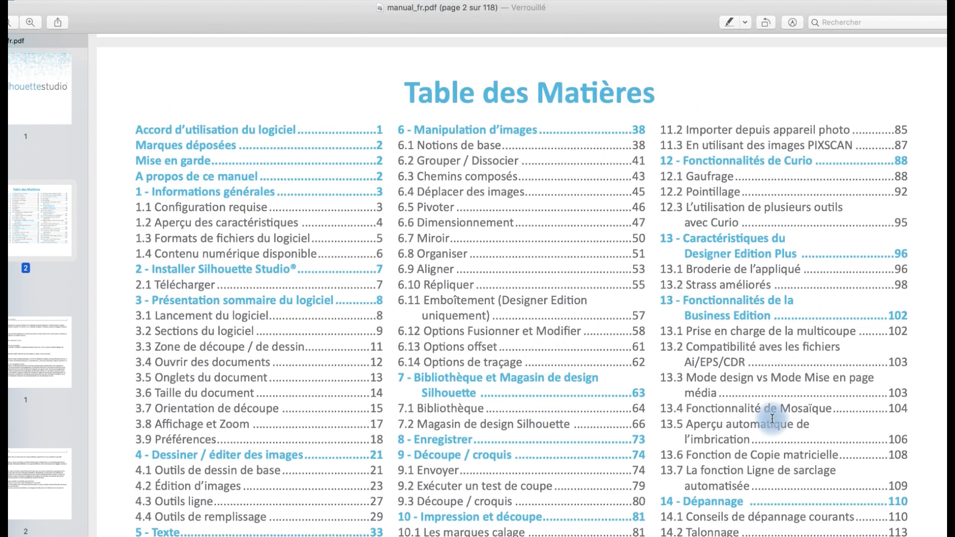
scroll(718, 398, down, 1)
scroll(718, 404, up, 1)
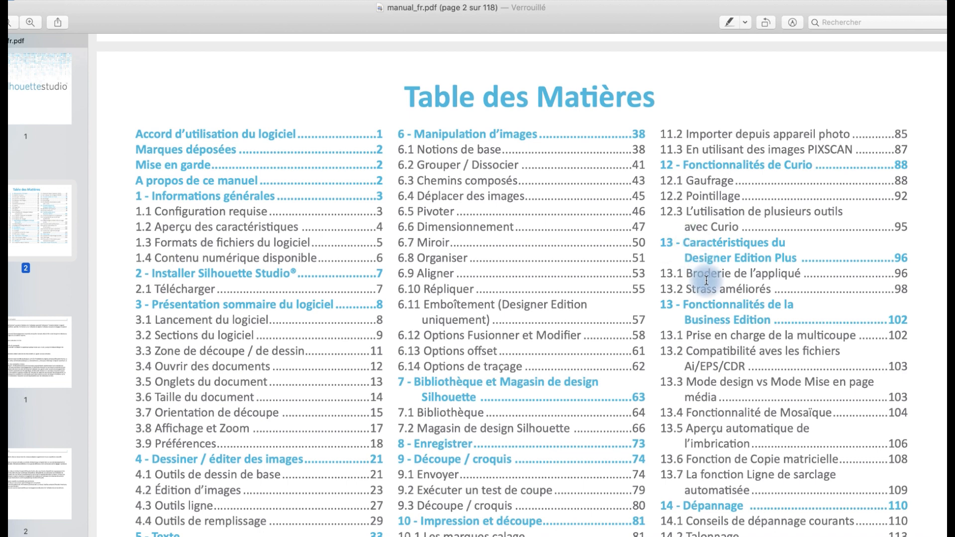
Go through the manual to section 13.1 Broderie de l'appliqué, numbered page 96, and examine the supported embroidery formats
scroll(796, 470, down, 10)
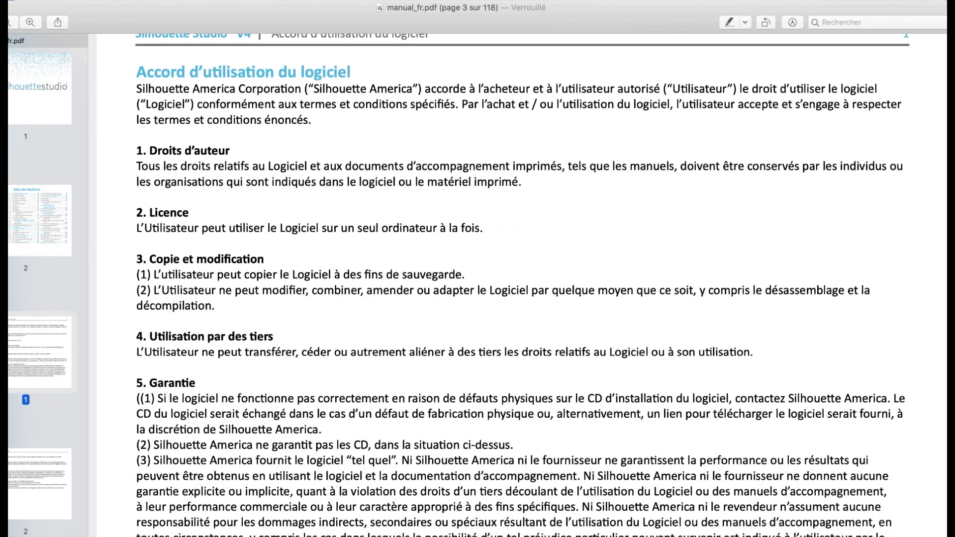
scroll(938, 67, down, 20)
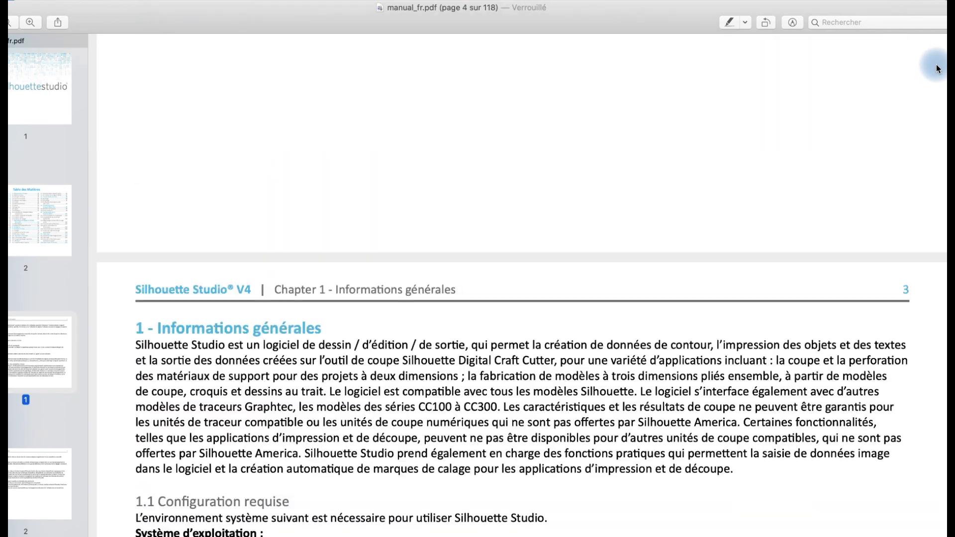
scroll(938, 69, down, 20)
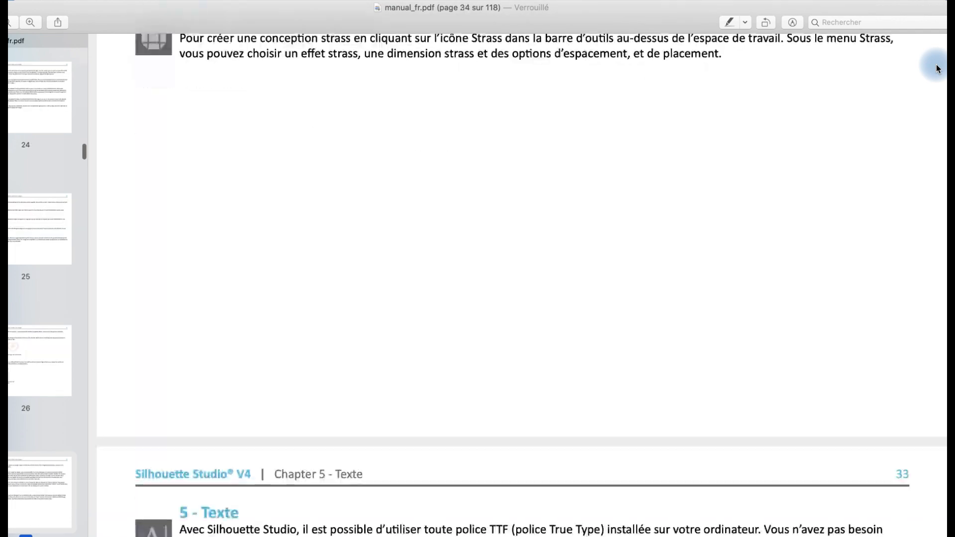
scroll(938, 69, down, 20)
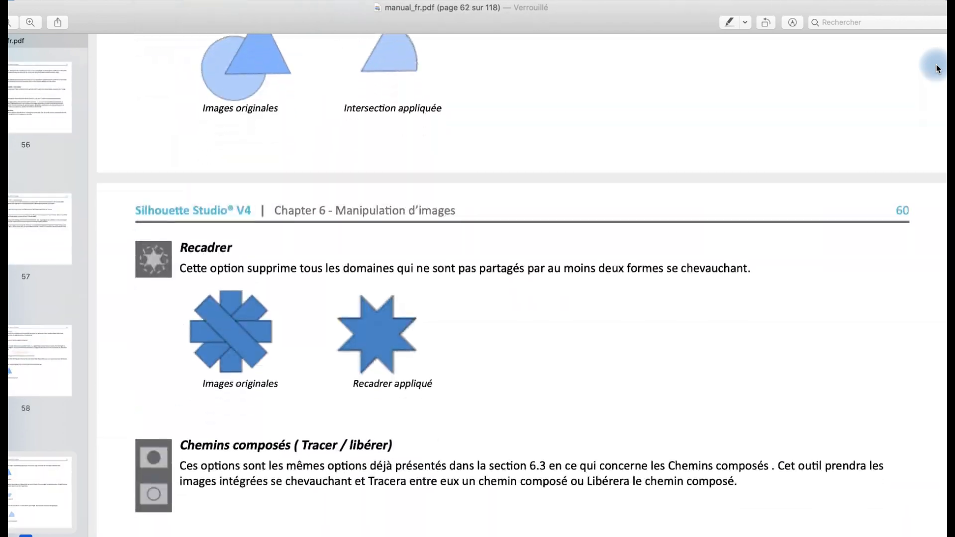
scroll(938, 68, down, 20)
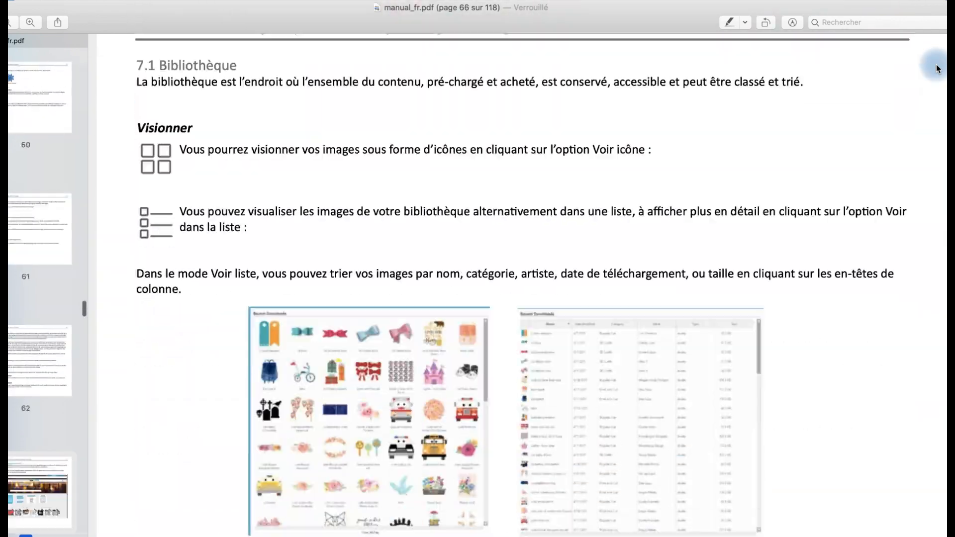
scroll(938, 68, down, 20)
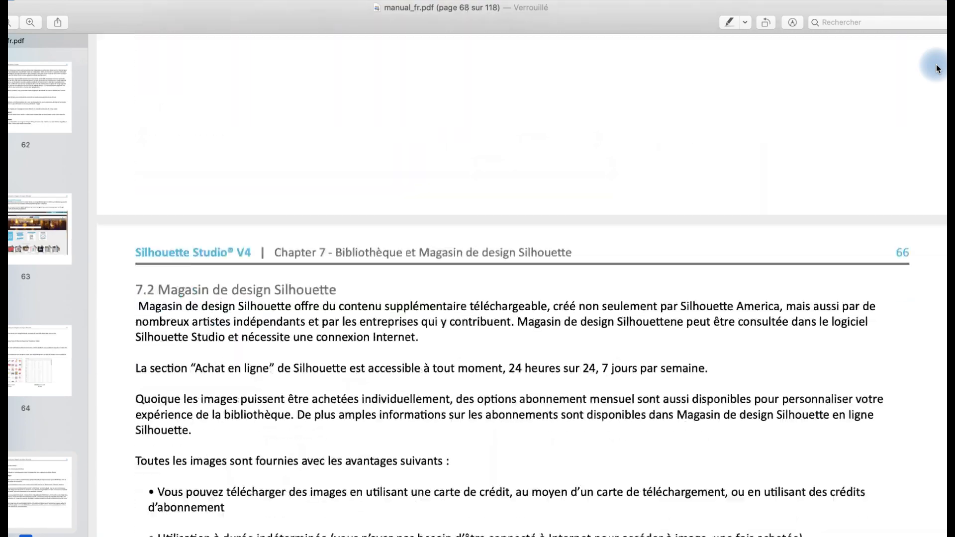
scroll(938, 68, down, 20)
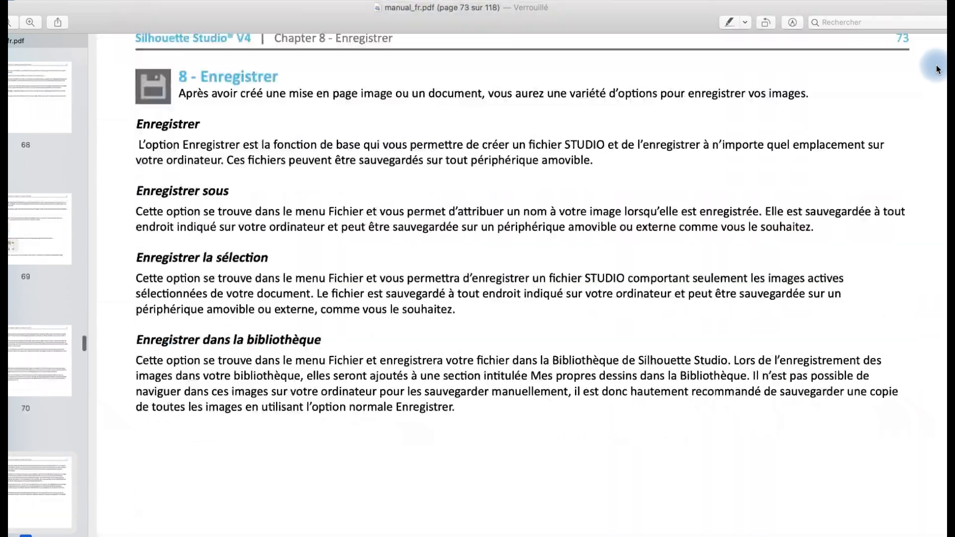
scroll(938, 68, down, 20)
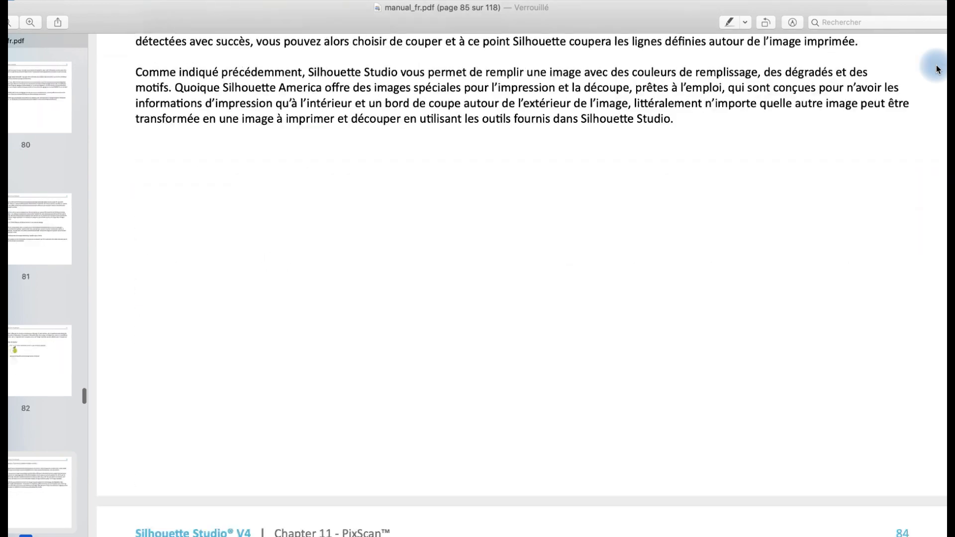
scroll(938, 68, down, 20)
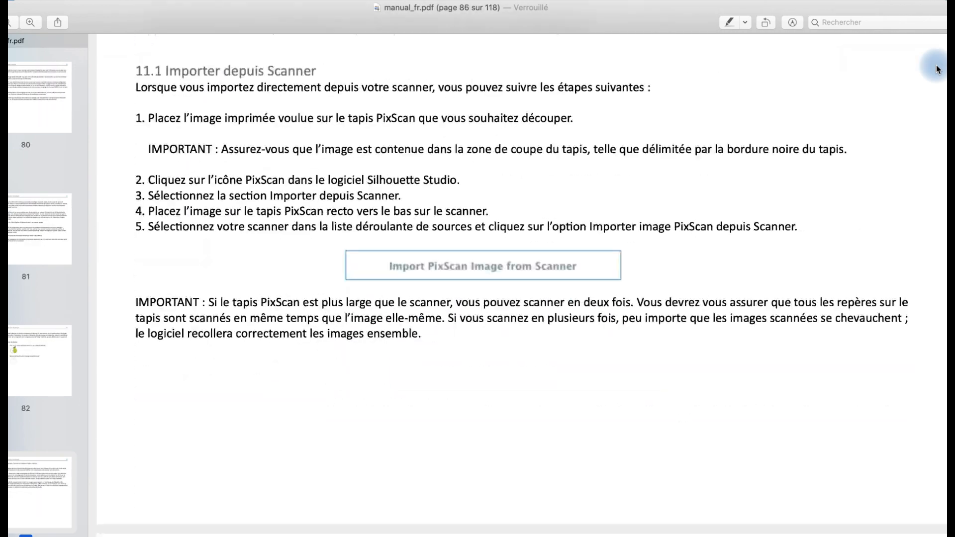
scroll(938, 34, down, 20)
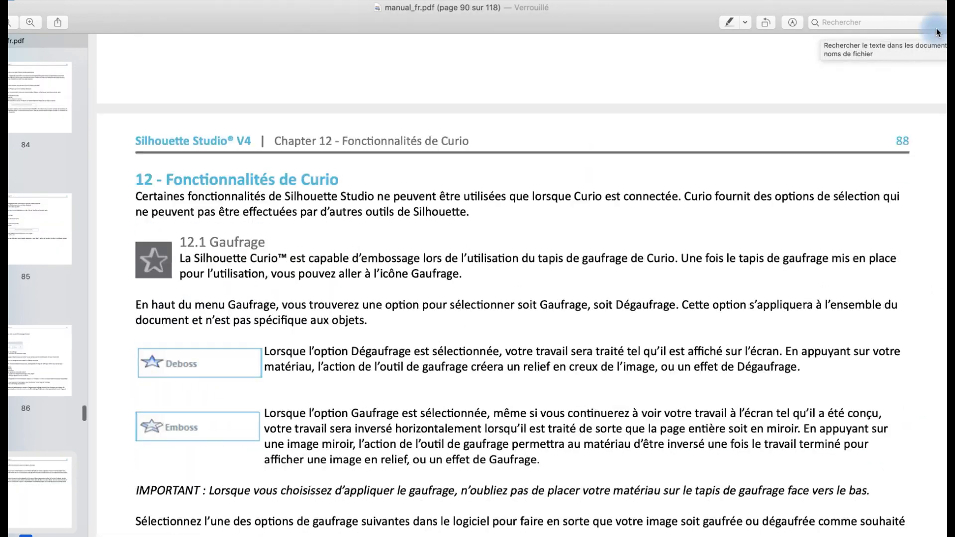
scroll(937, 34, down, 20)
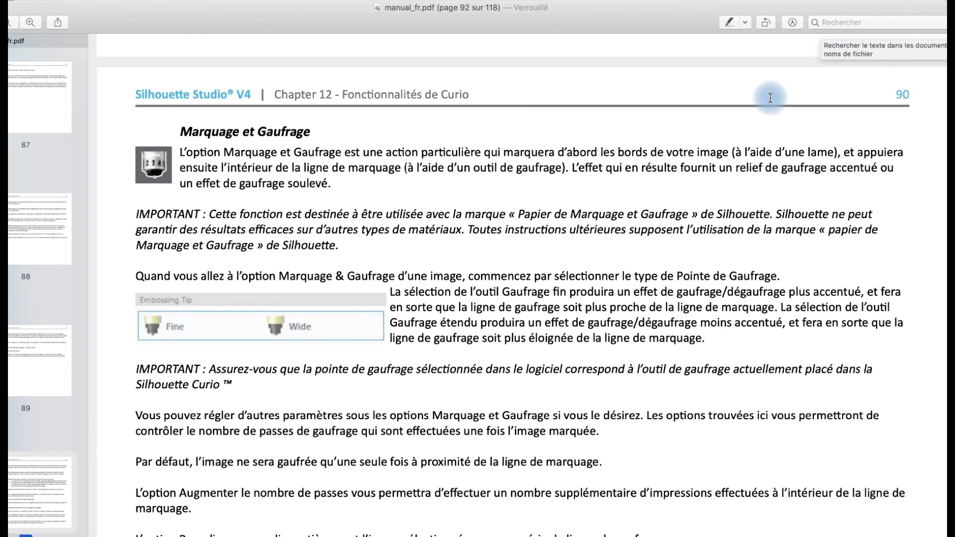
scroll(785, 207, down, 20)
scroll(782, 206, down, 20)
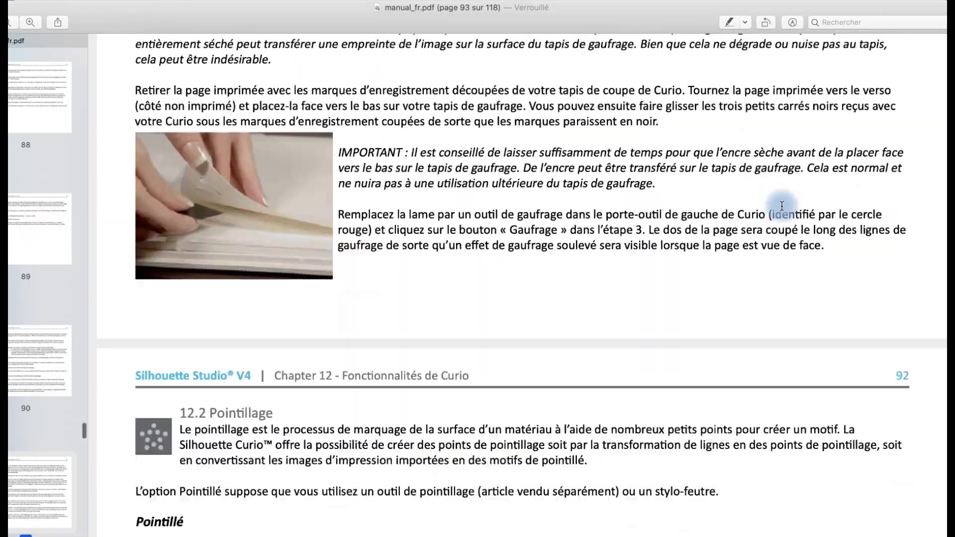
scroll(782, 206, down, 15)
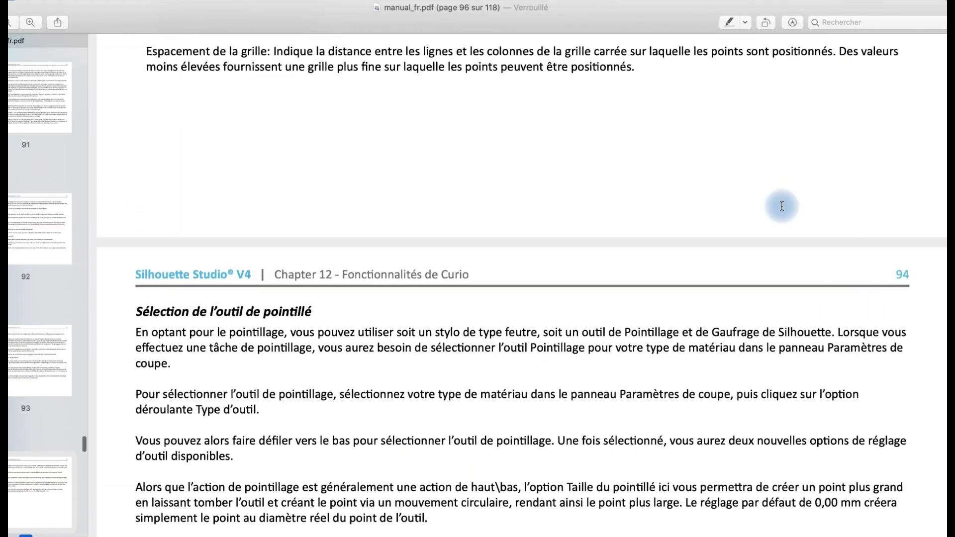
scroll(782, 206, down, 2)
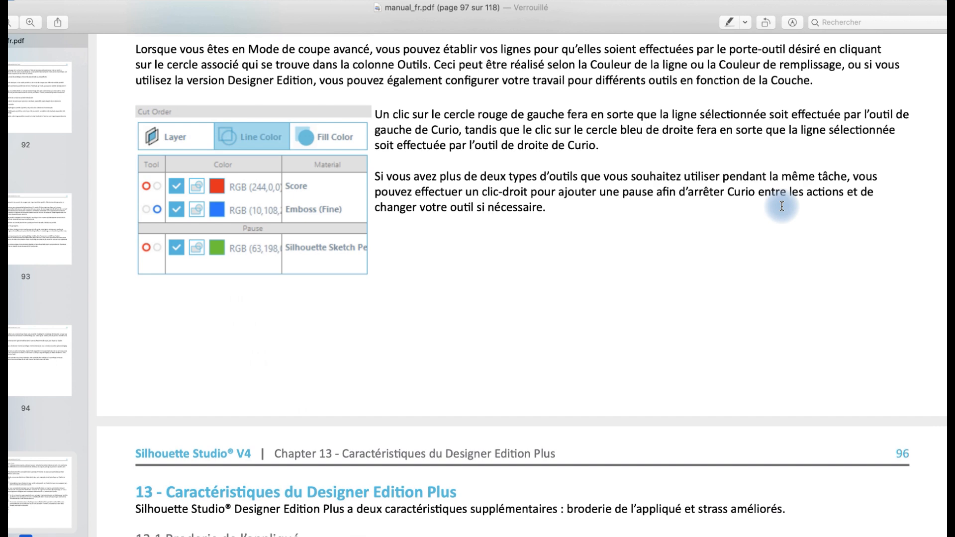
scroll(782, 205, down, 12)
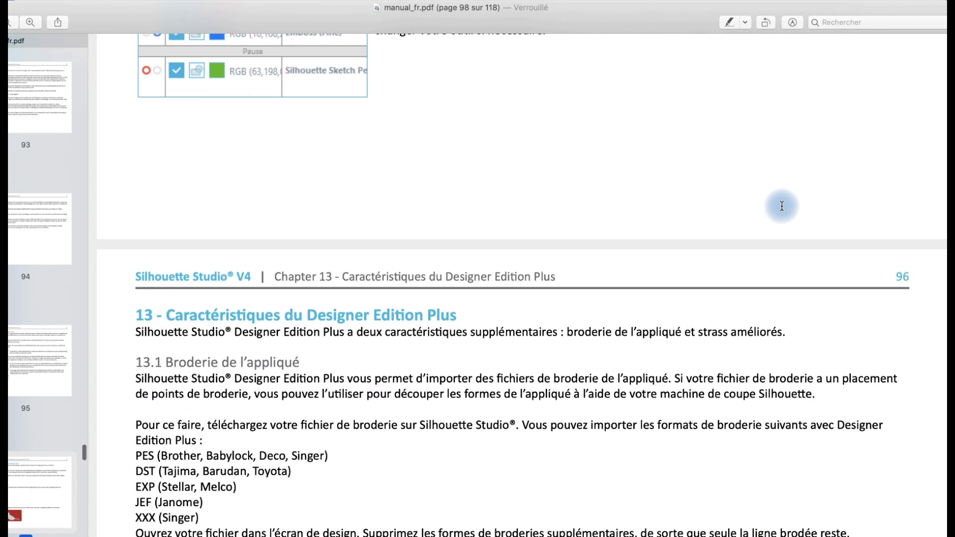
Examine the manual's appliqué instructions on page 96, from the importable embroidery formats to the cut fabric bird example
scroll(782, 206, down, 3)
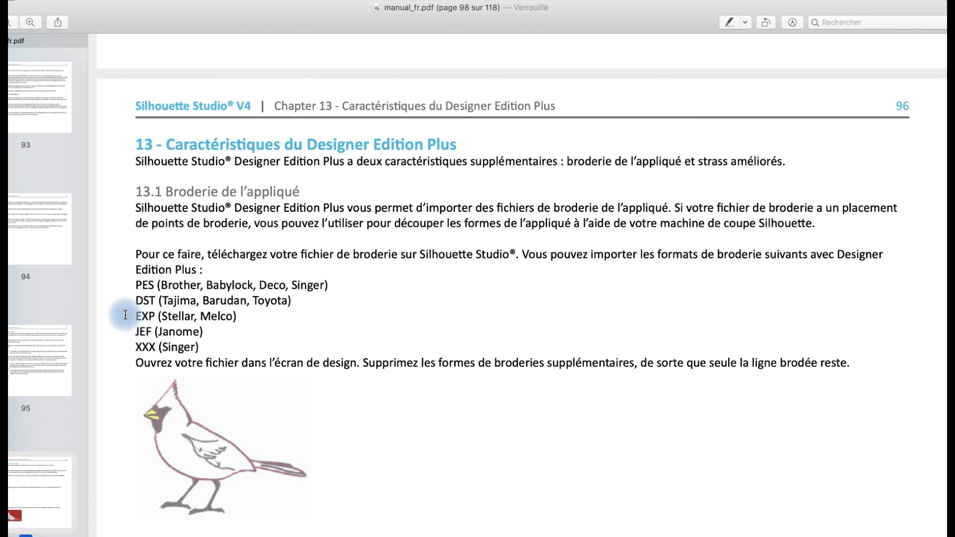
scroll(198, 428, down, 10)
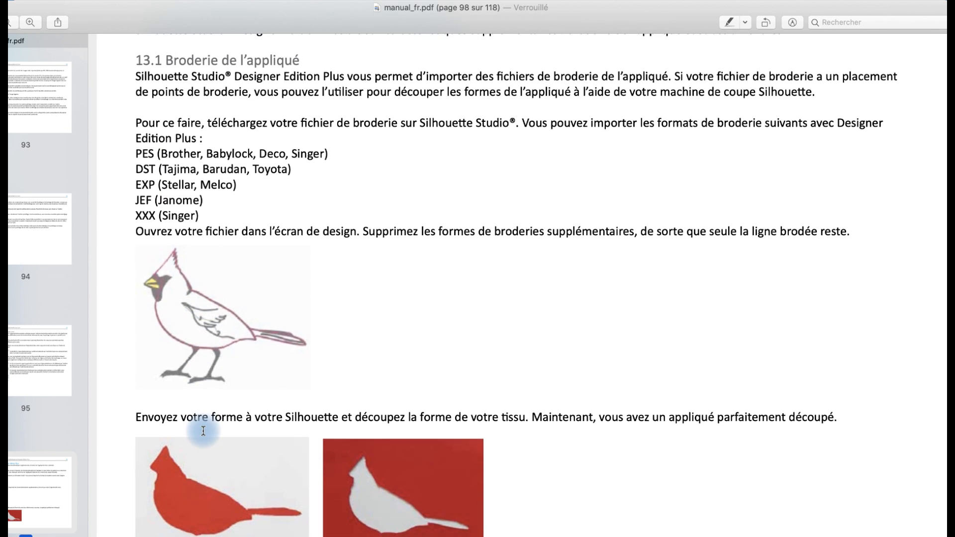
scroll(203, 431, down, 4)
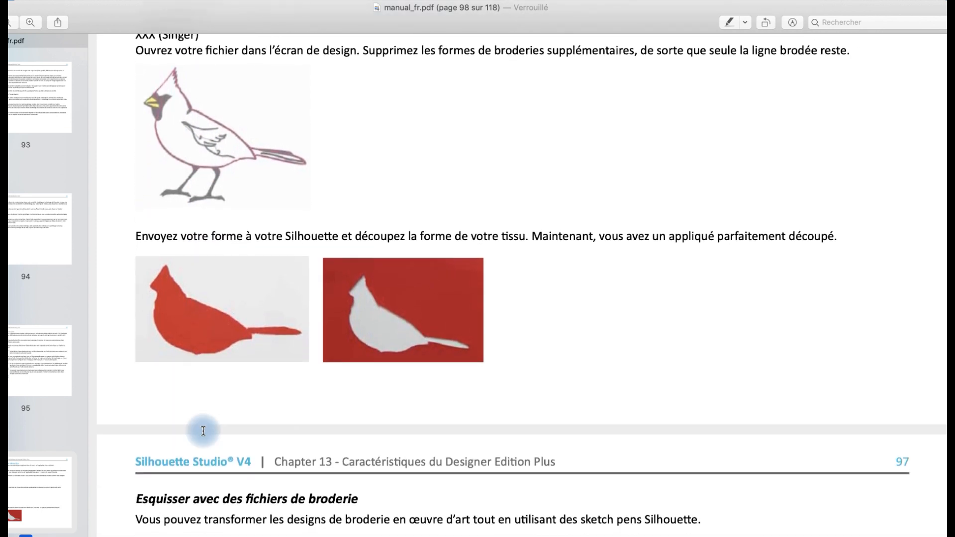
scroll(203, 431, up, 7)
scroll(203, 431, up, 8)
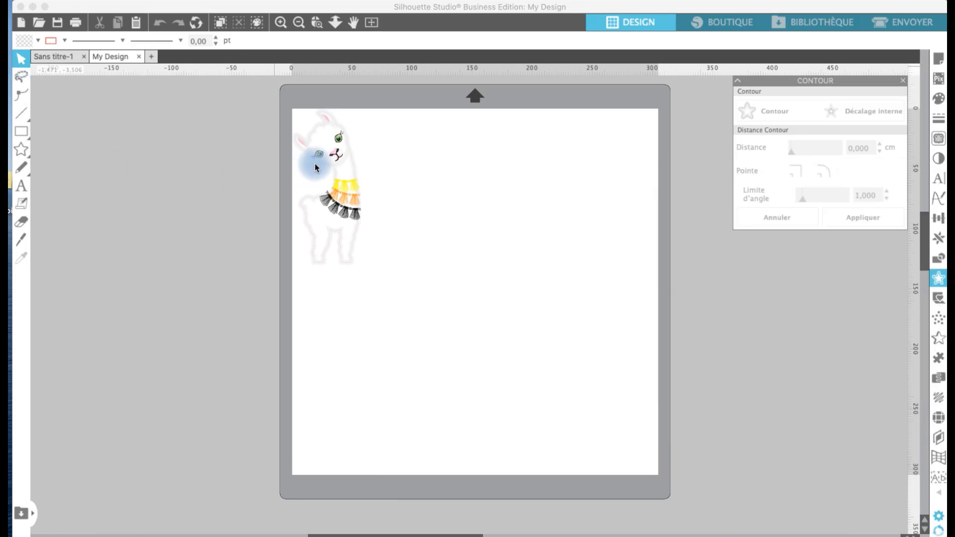
Pull the wide white stitch outline away from the llama design and delete it
mouse_move(330, 224)
mouse_down()
mouse_move(421, 298)
mouse_move(488, 262)
mouse_up()
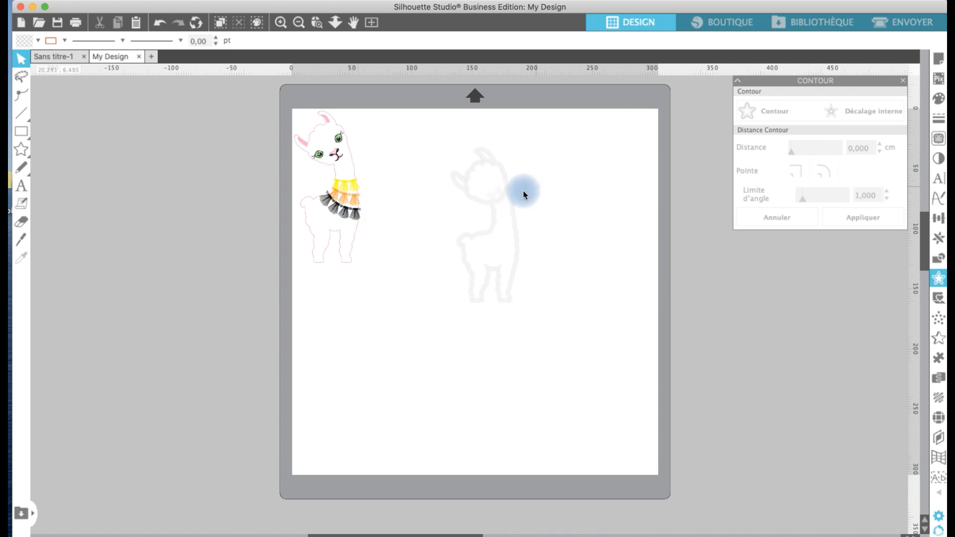
click(488, 203)
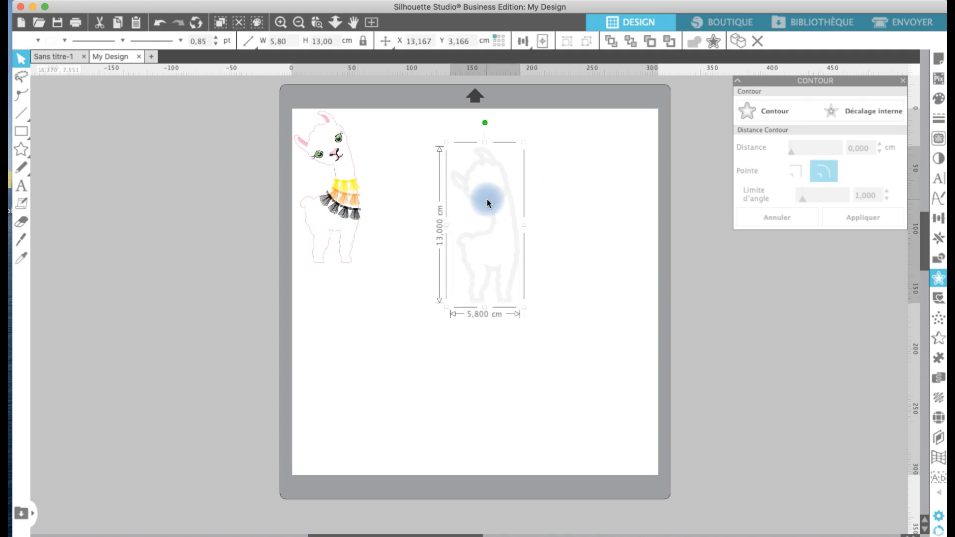
key(Delete)
Separate and delete the orange, yellow and black tassel collars and the pink outline layer with the ears and nose
drag(349, 200, 544, 214)
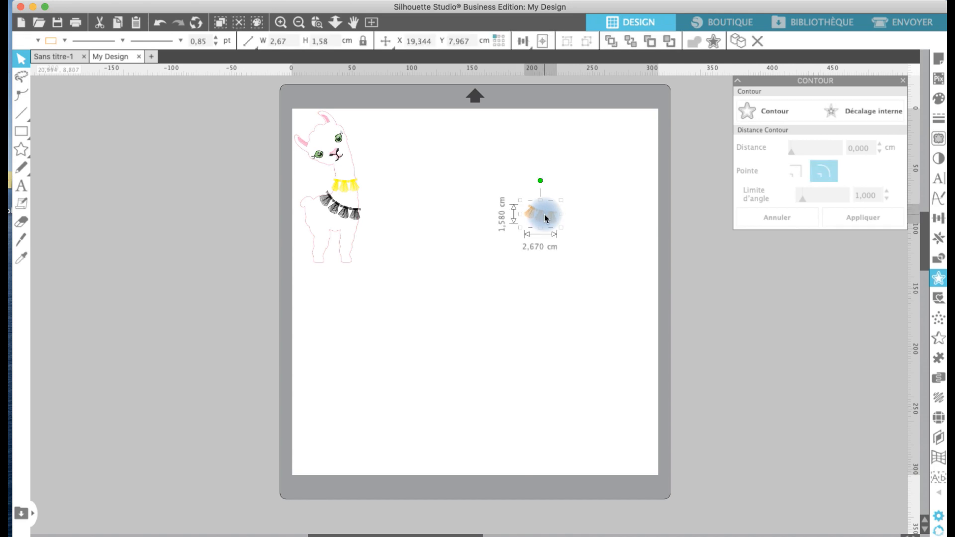
key(super+z)
drag(344, 189, 547, 198)
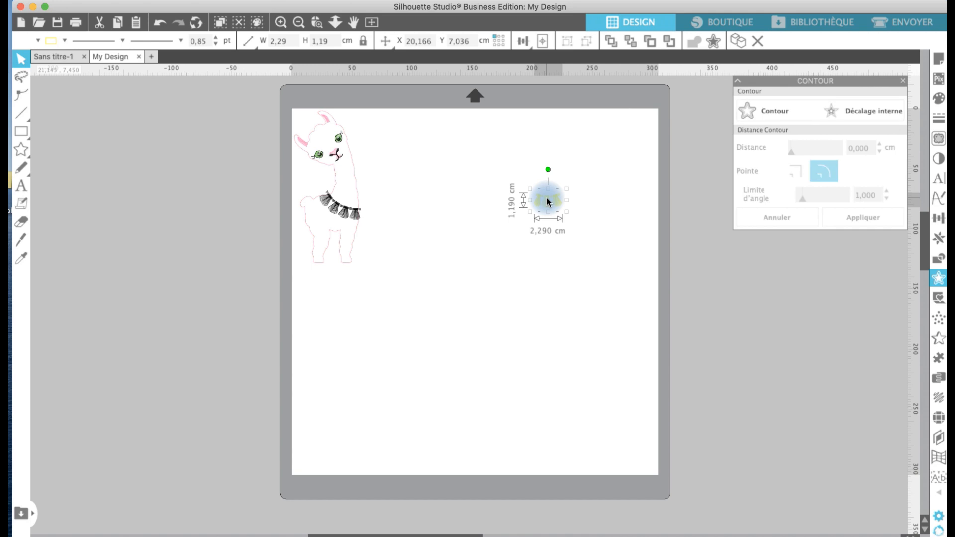
key(super+z)
drag(344, 215, 589, 231)
key(super+z)
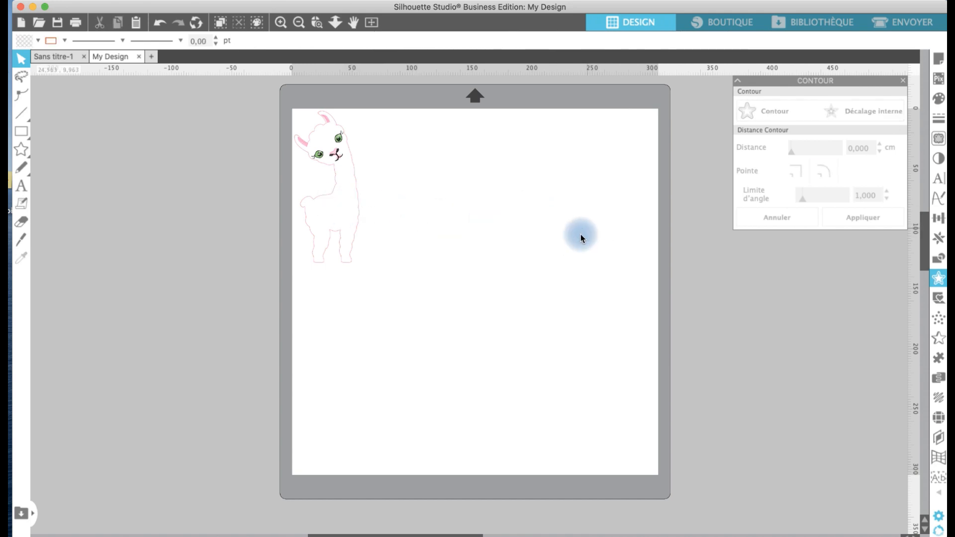
drag(360, 194, 544, 224)
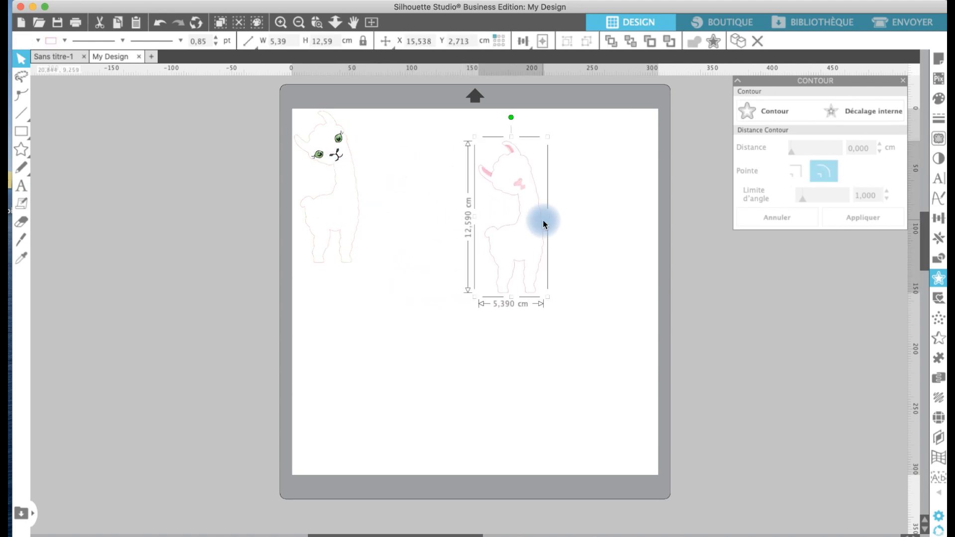
key(super+z)
Move the remaining thin llama outline clear of the face details, and delete the leftover eyes and mouth
drag(359, 185, 543, 245)
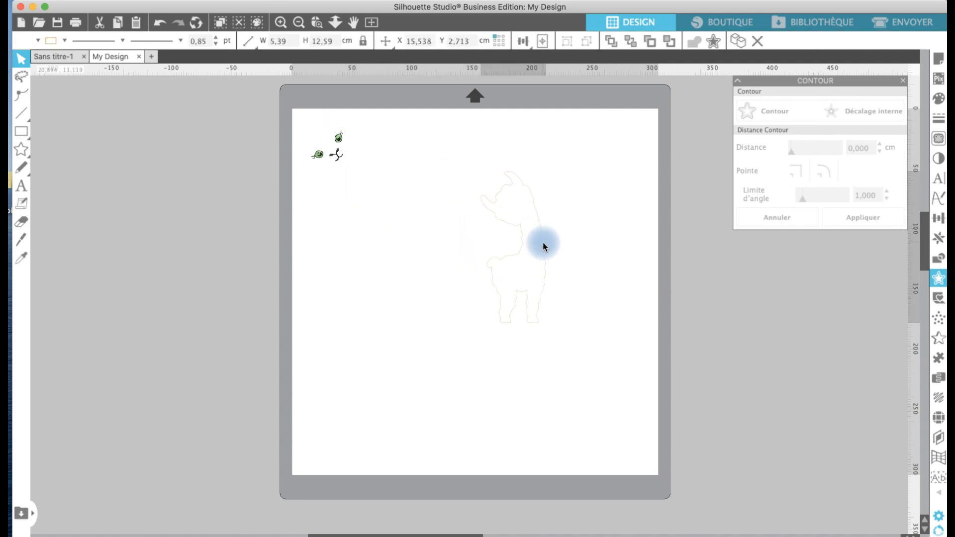
click(542, 244)
drag(287, 118, 375, 208)
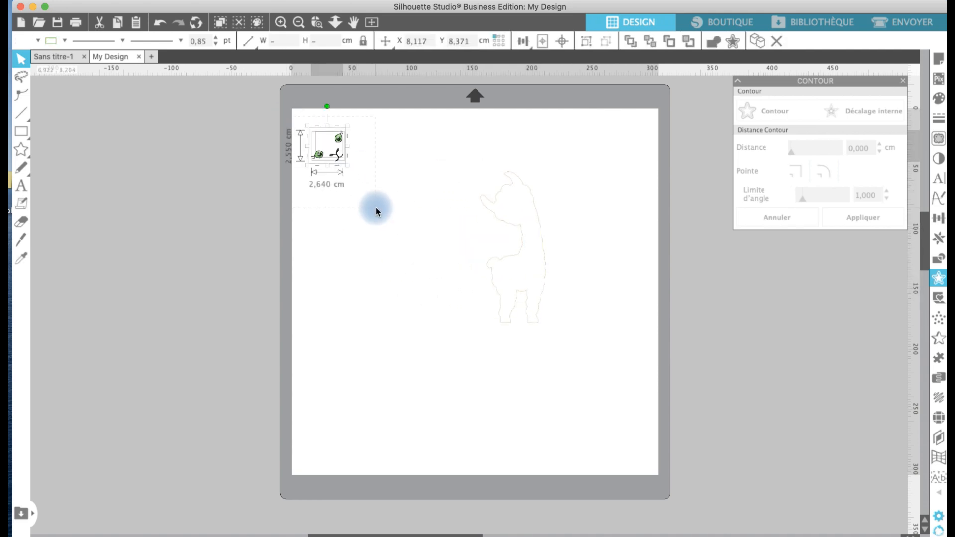
key(Delete)
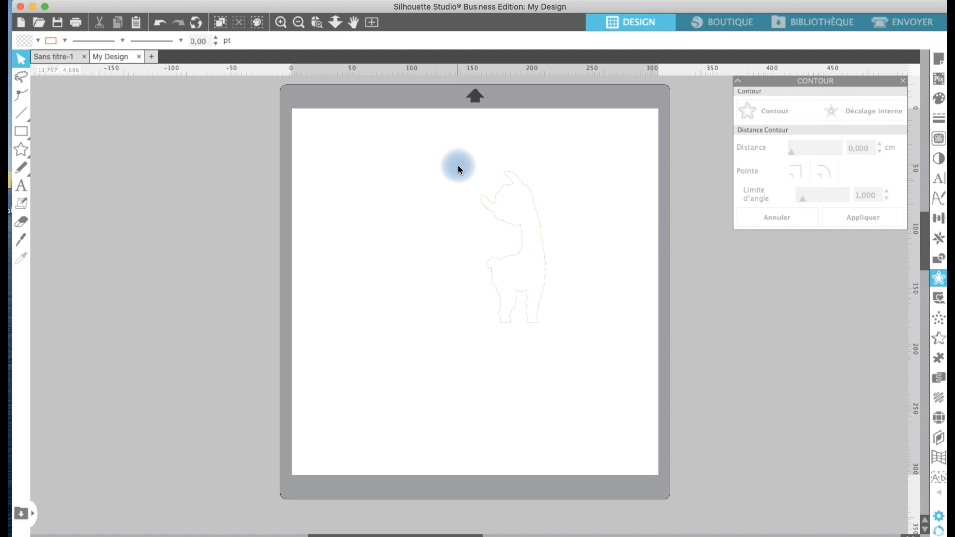
Open the llama outline for point editing and simplify its path with Simplifier
key(z)
drag(415, 154, 583, 373)
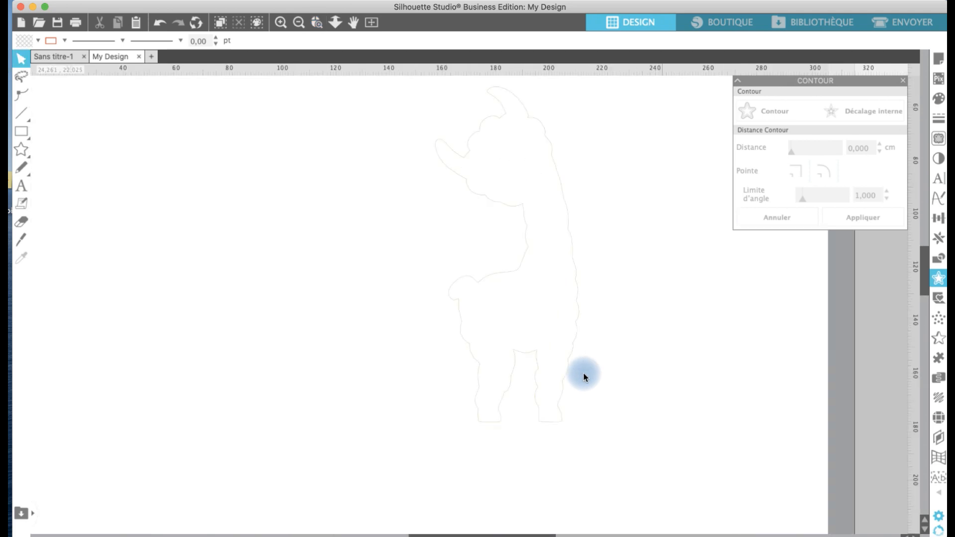
click(573, 348)
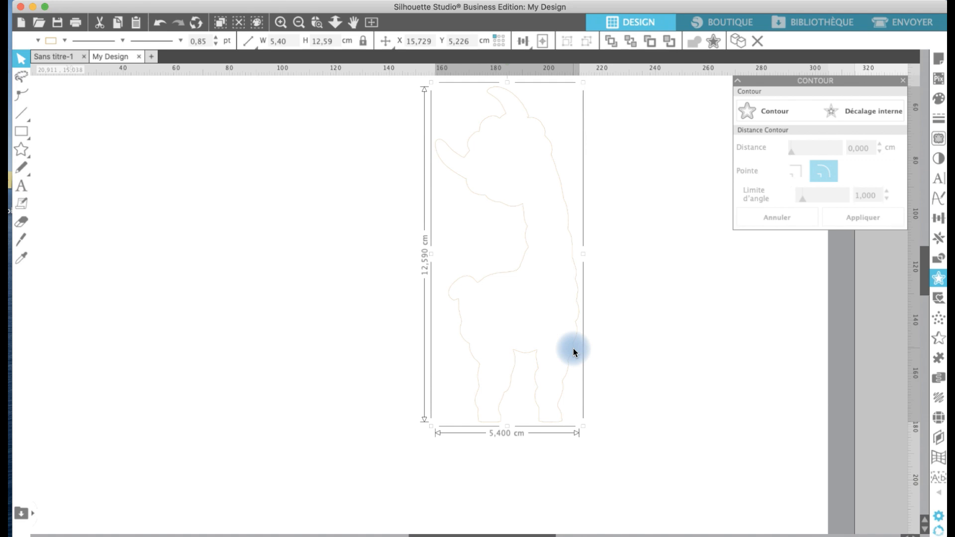
double_click(573, 349)
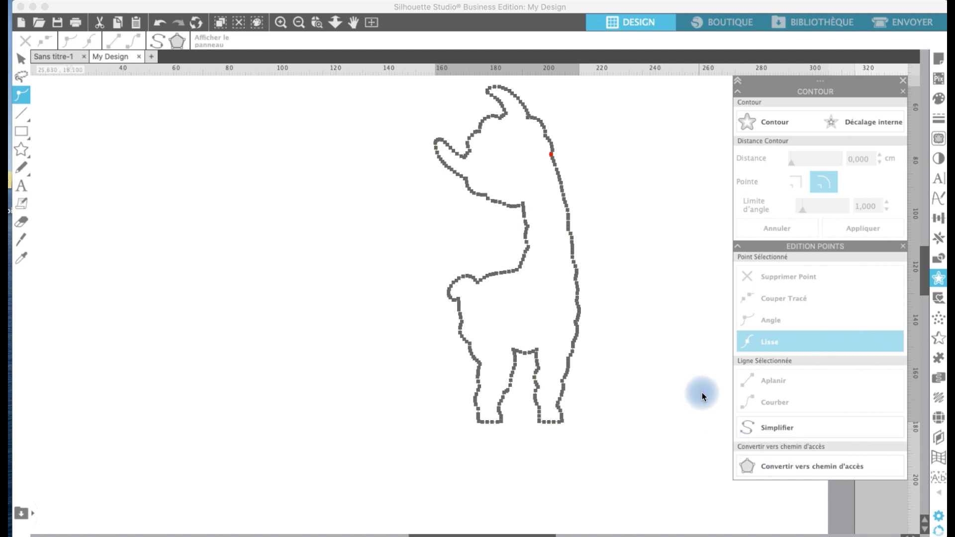
click(781, 431)
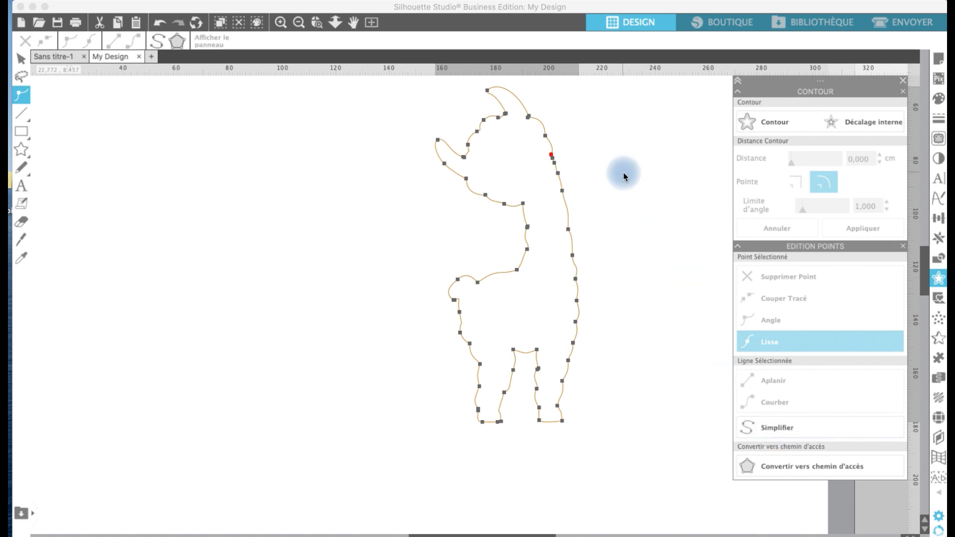
Examine the simplified outline and its points around the llama's head and ears, and leave point editing
key(z)
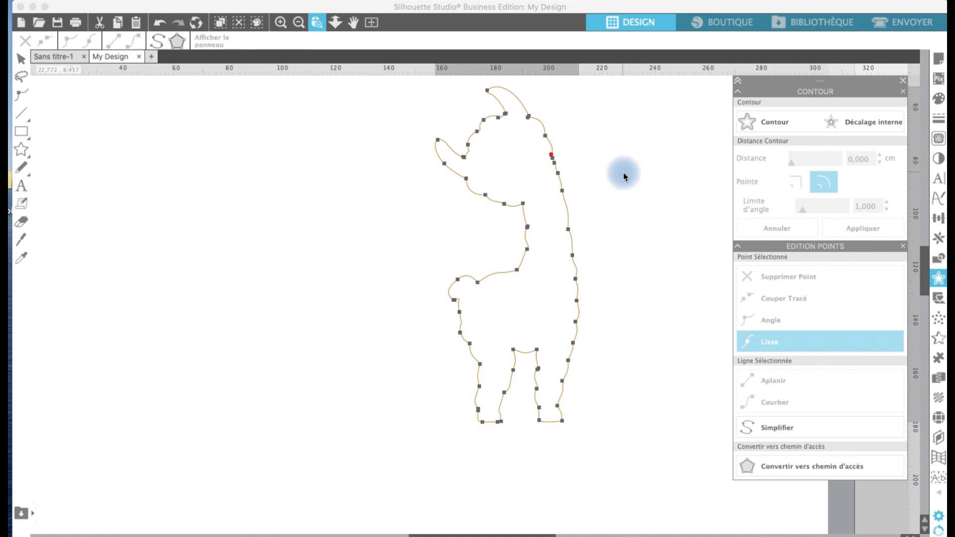
click(421, 100)
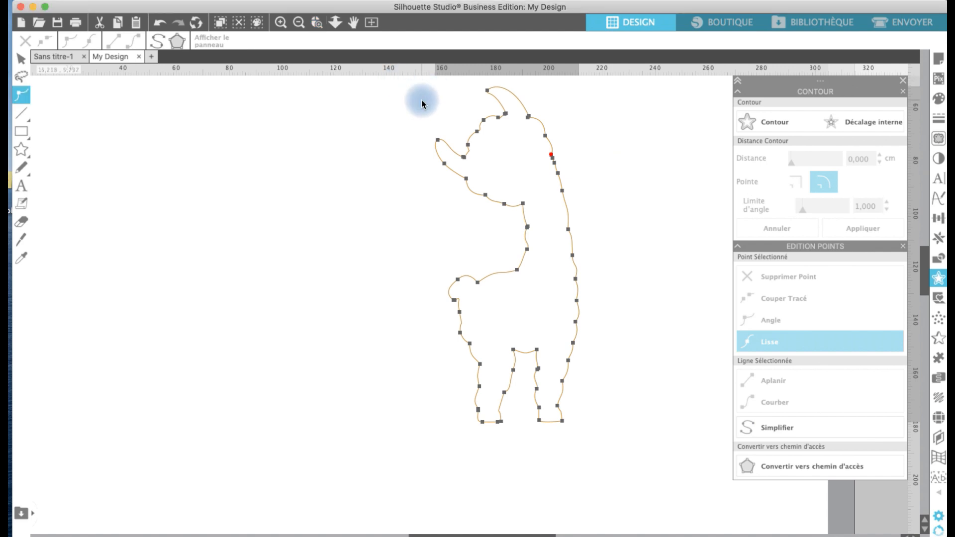
scroll(640, 388, right, 8)
scroll(640, 388, down, 2)
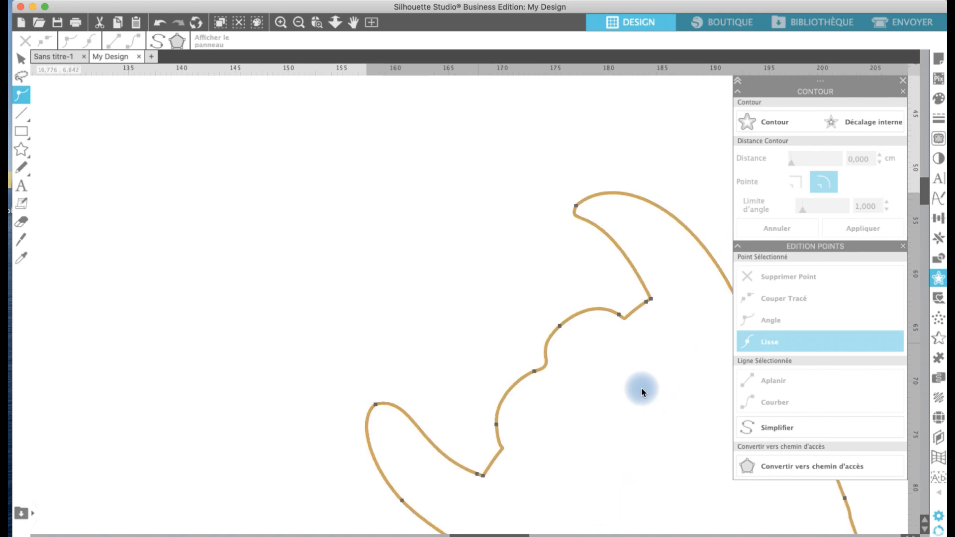
scroll(642, 393, right, 10)
scroll(642, 393, down, 3)
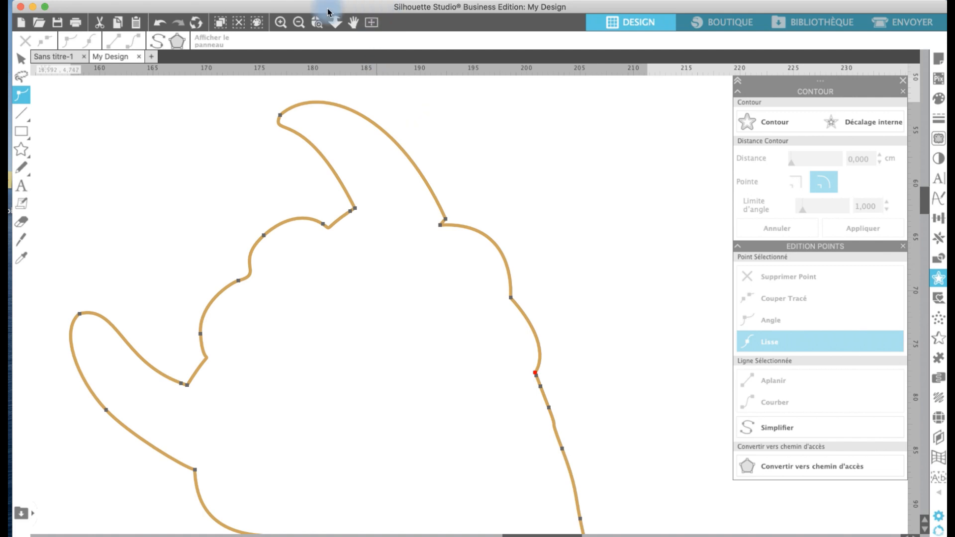
click(300, 28)
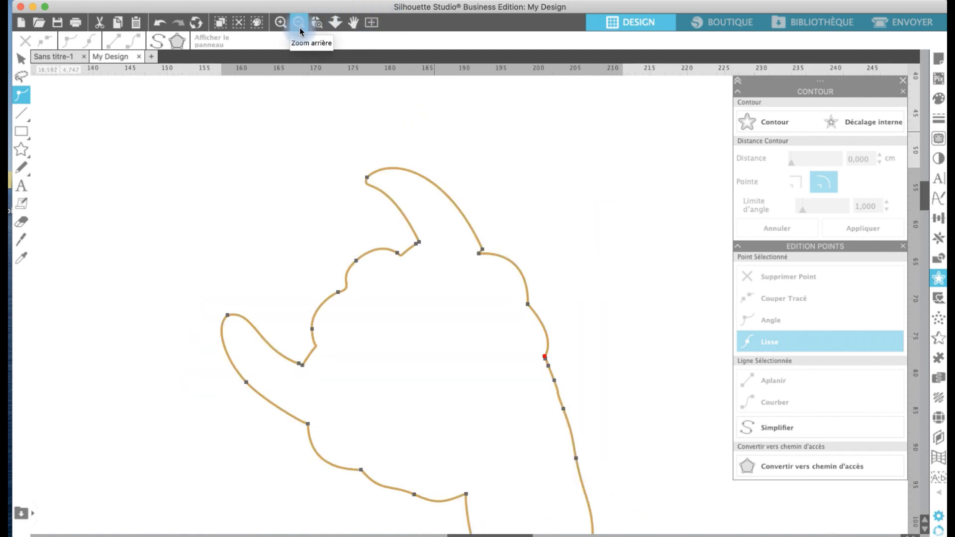
click(299, 28)
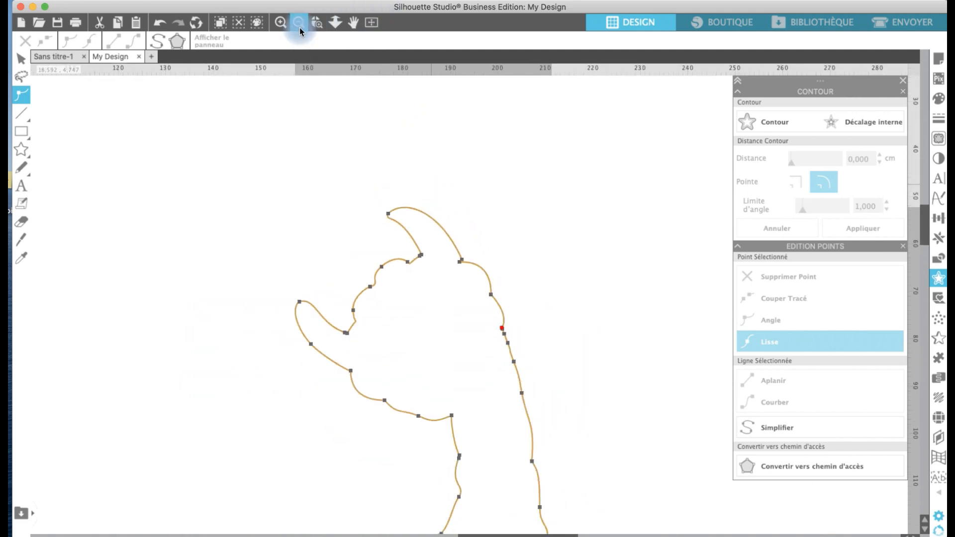
click(299, 28)
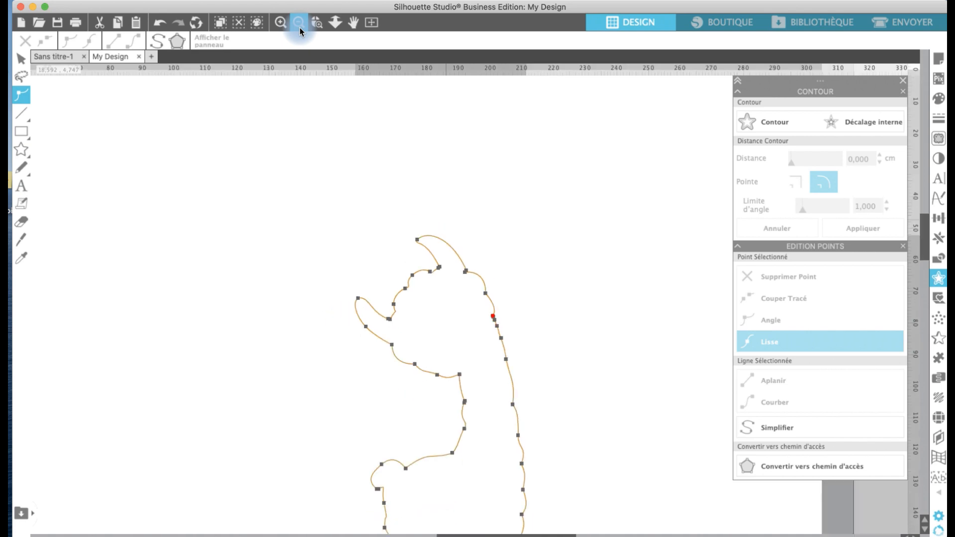
click(299, 28)
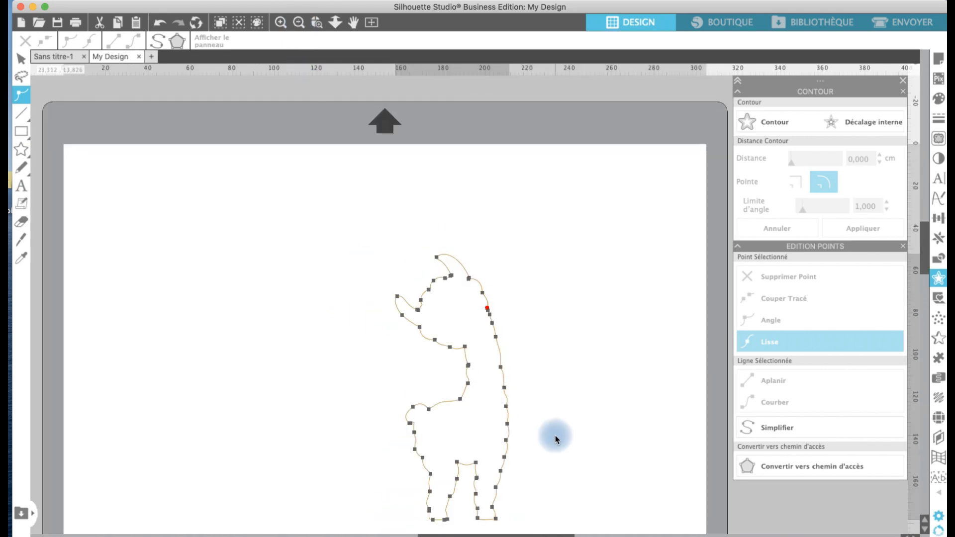
click(555, 437)
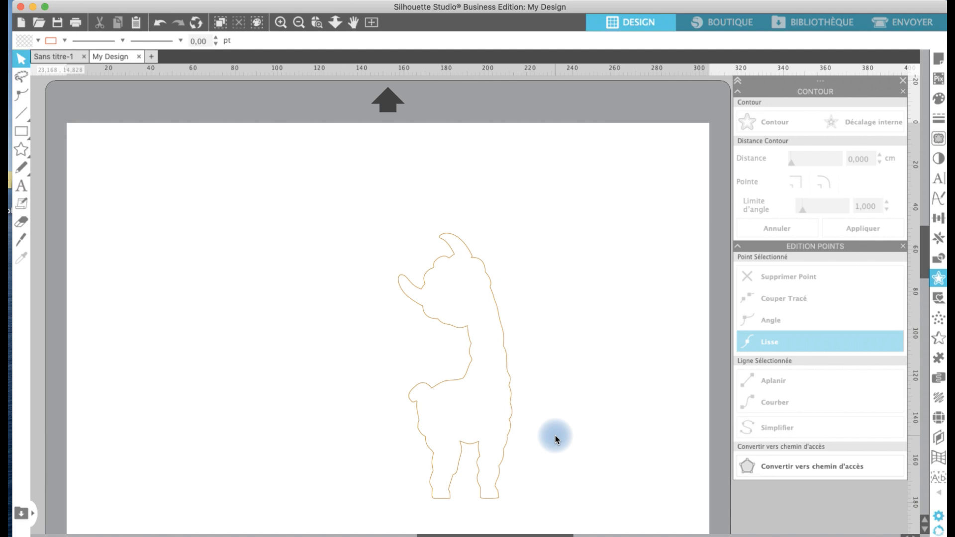
Try a rounded contour at 0,100 cm around the llama outline and undo it
click(512, 387)
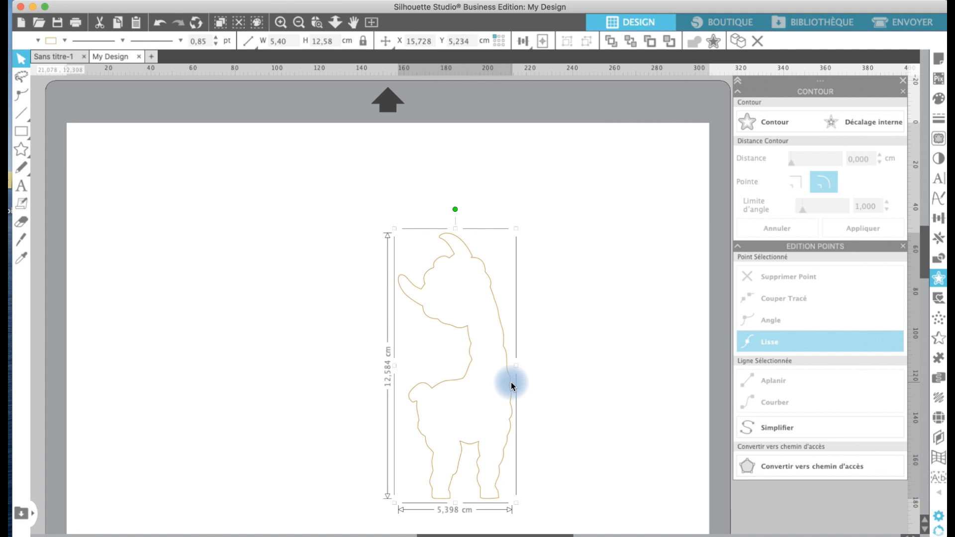
click(939, 339)
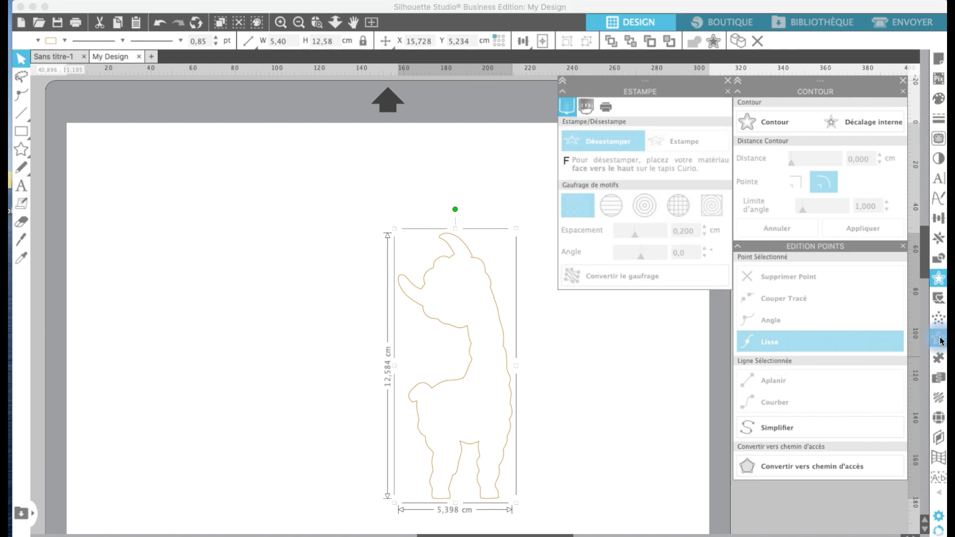
click(727, 81)
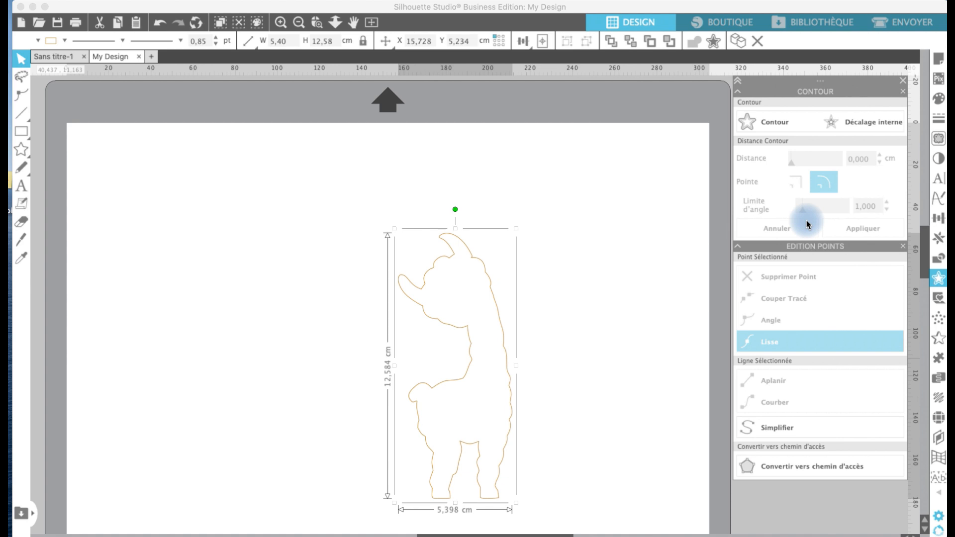
click(769, 125)
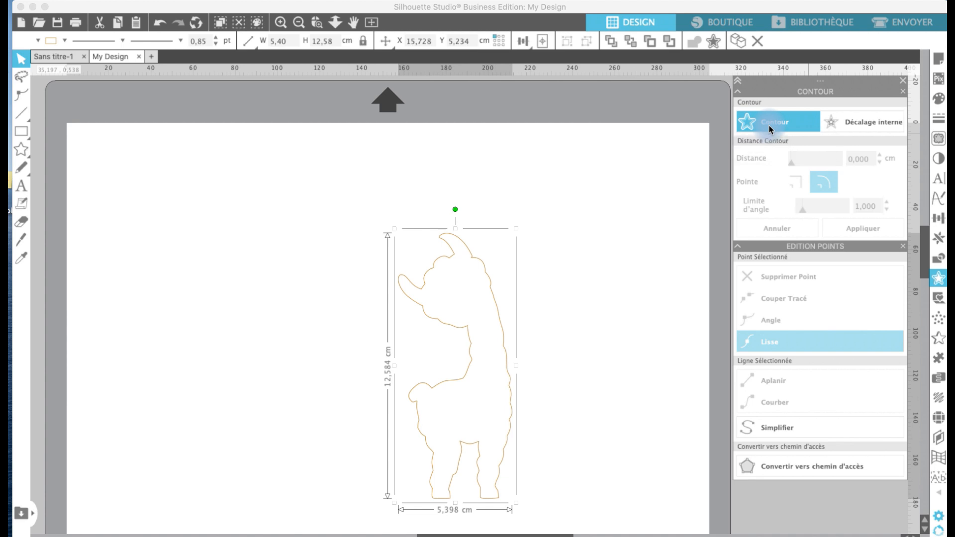
click(769, 125)
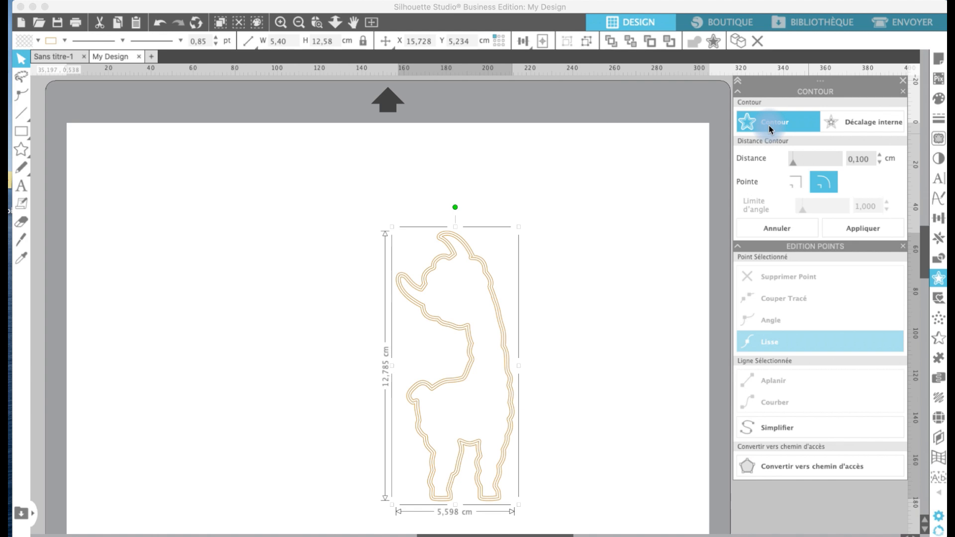
key(super+z)
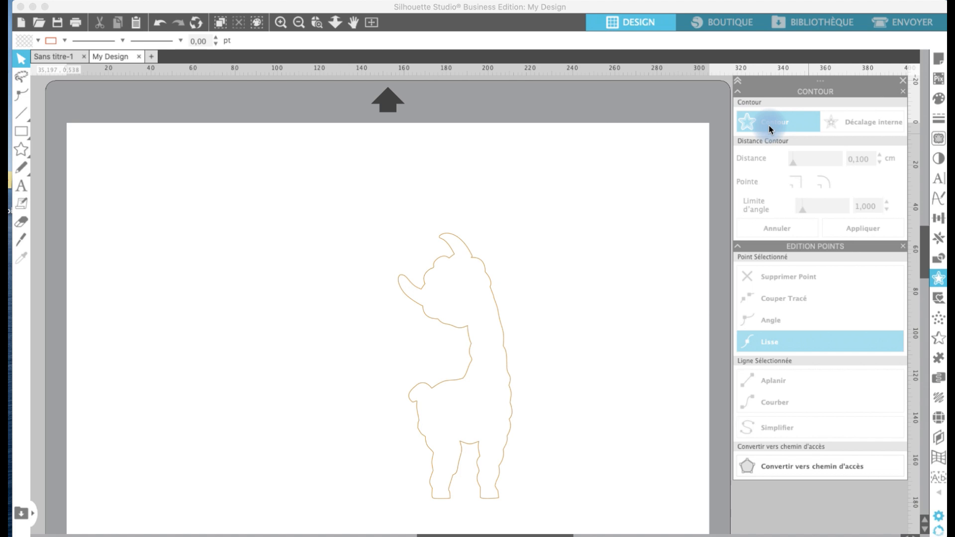
Examine the outline's edit points where the back of the llama's head meets the neck, and leave point editing
click(503, 342)
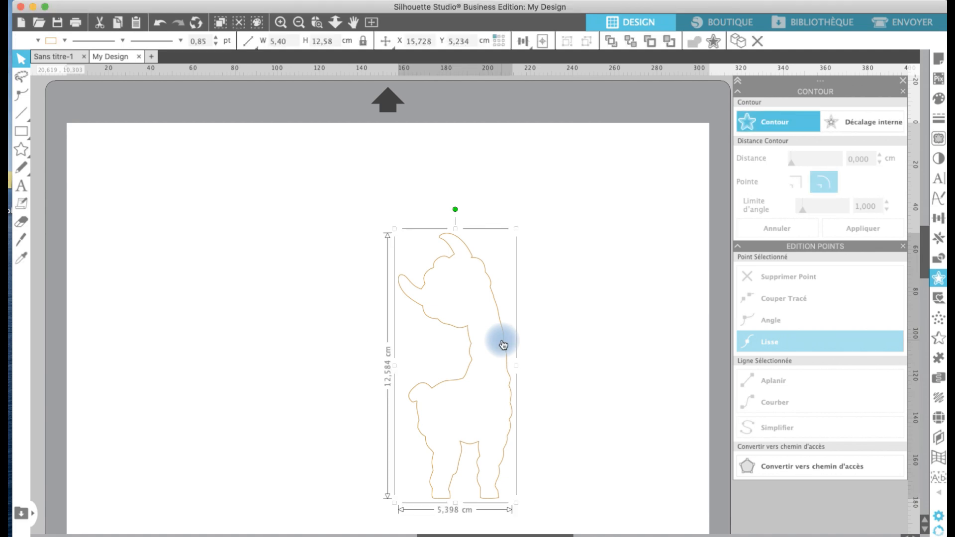
double_click(502, 342)
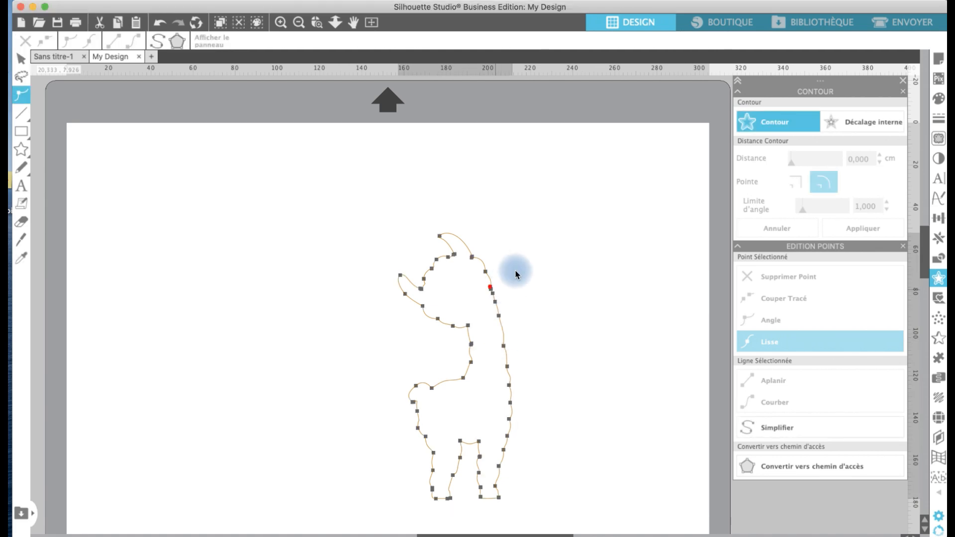
key(z)
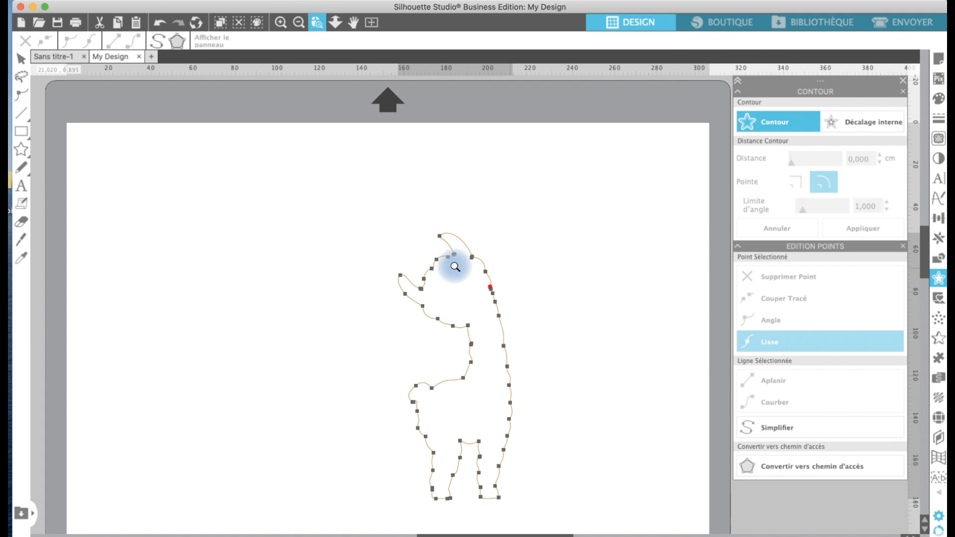
click(515, 324)
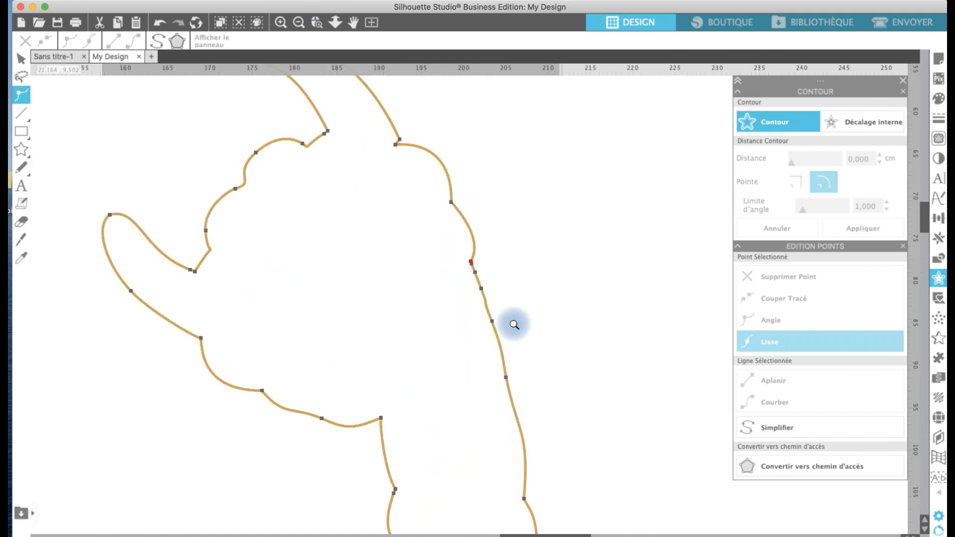
key(z)
drag(450, 239, 501, 297)
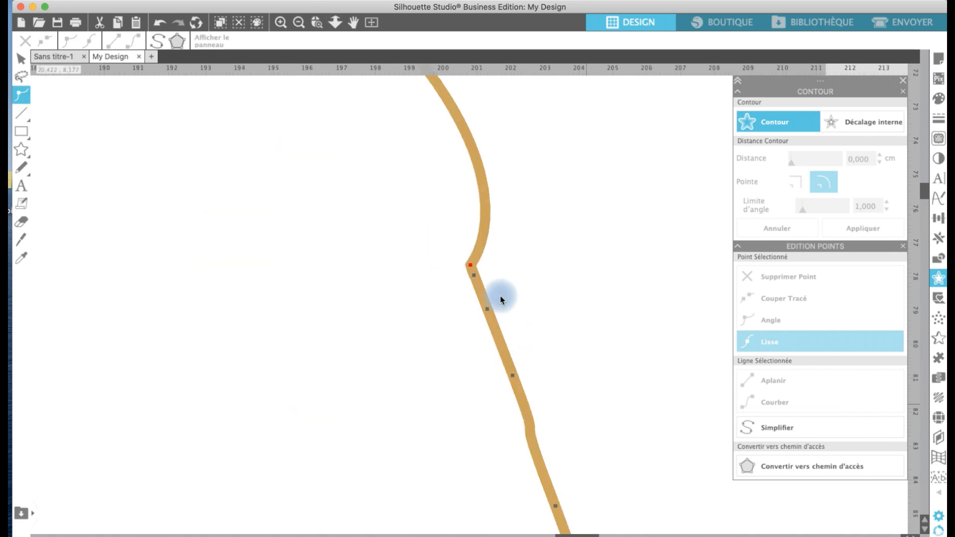
click(478, 267)
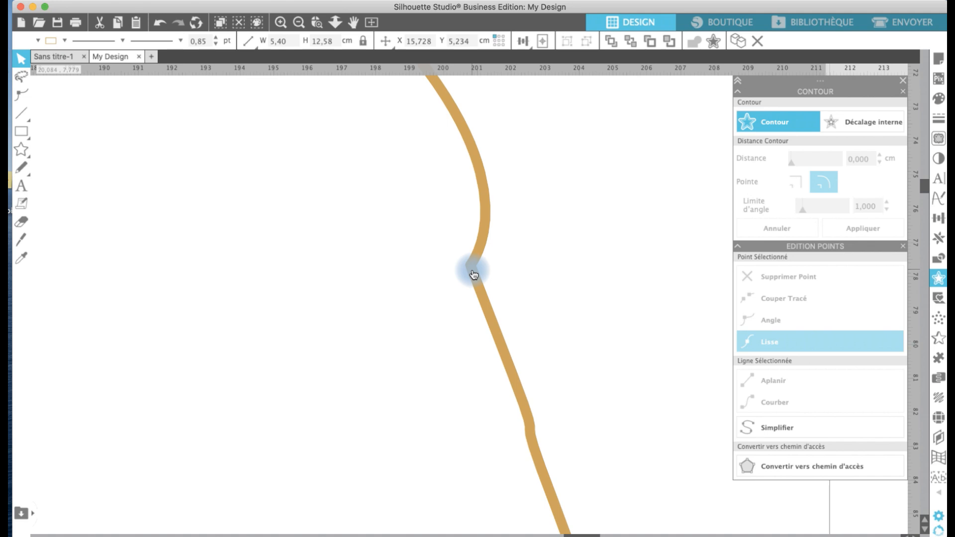
double_click(473, 269)
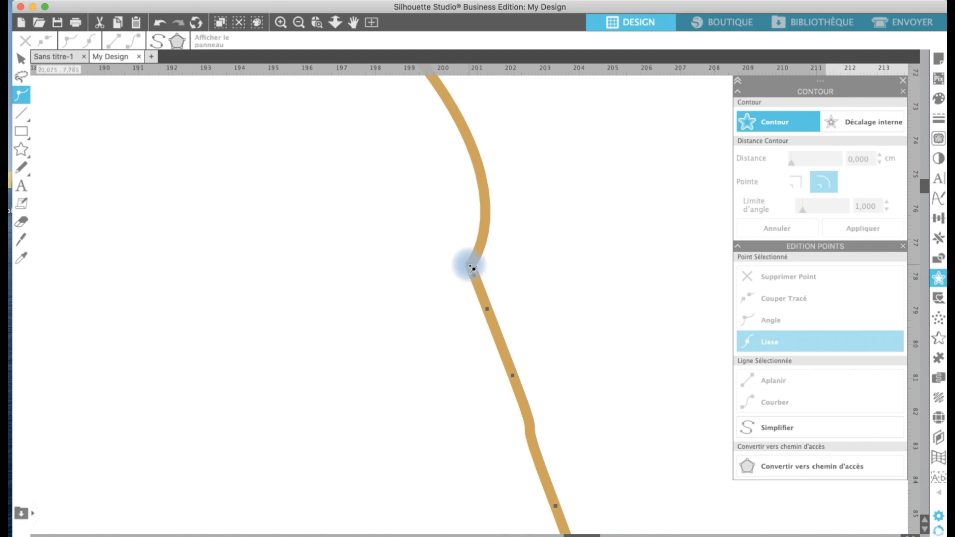
click(373, 28)
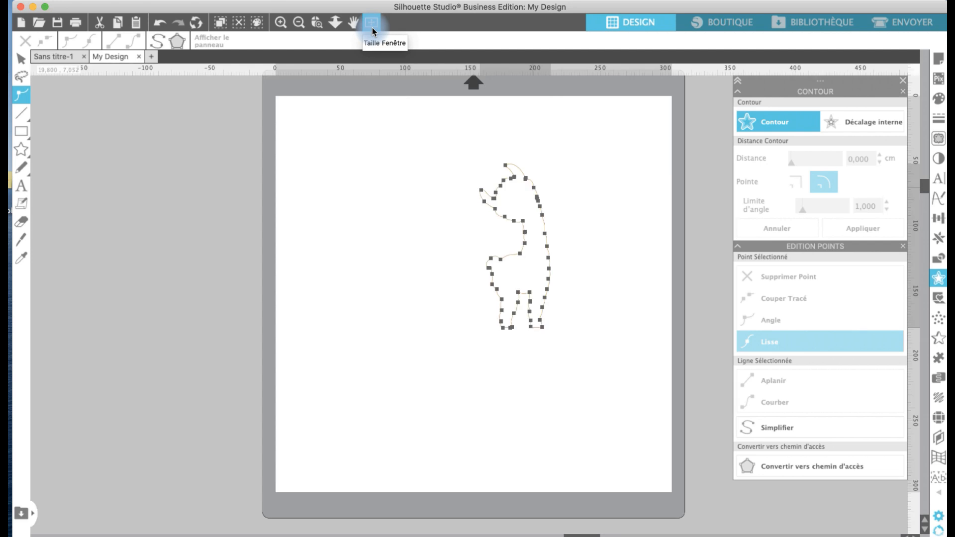
click(517, 143)
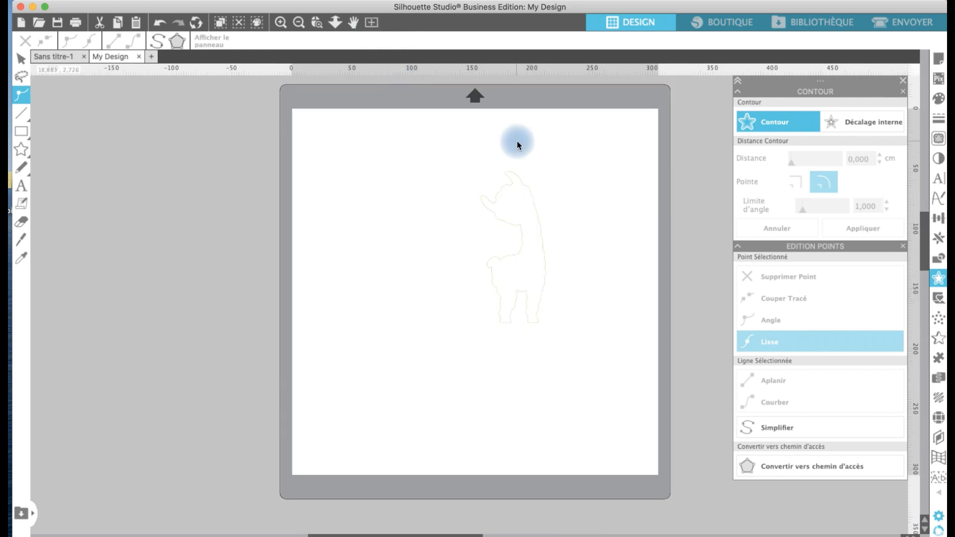
Create a rounded contour at 0,100 cm around the llama outline and colour its line red
click(535, 210)
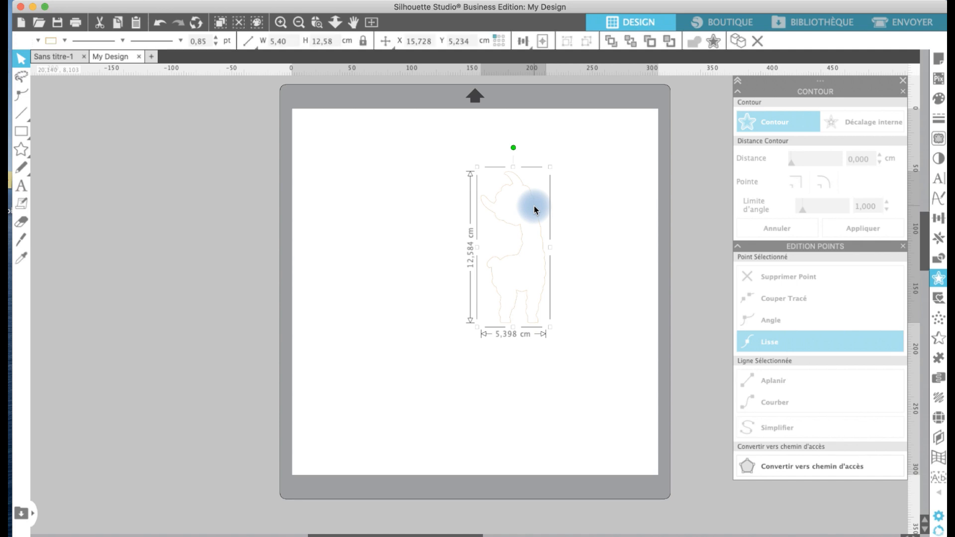
click(776, 124)
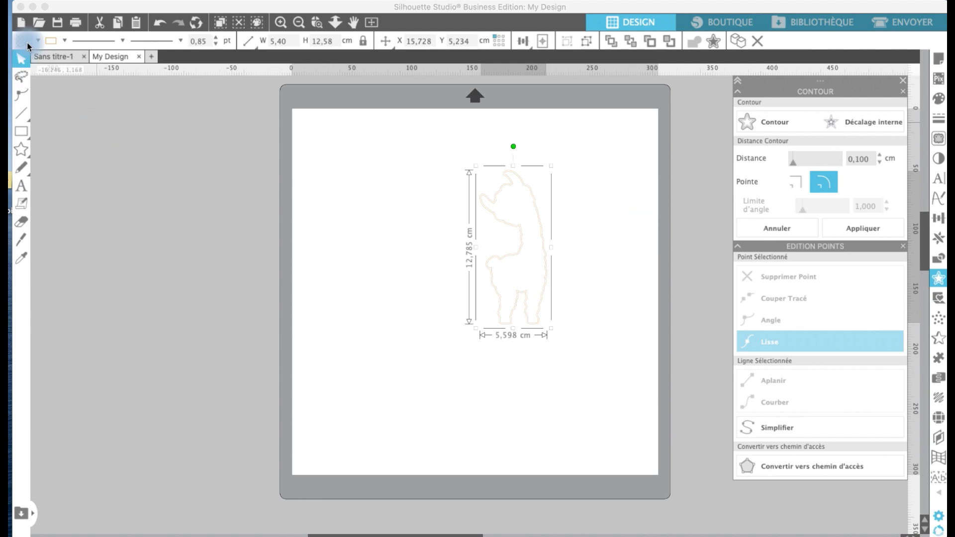
click(63, 41)
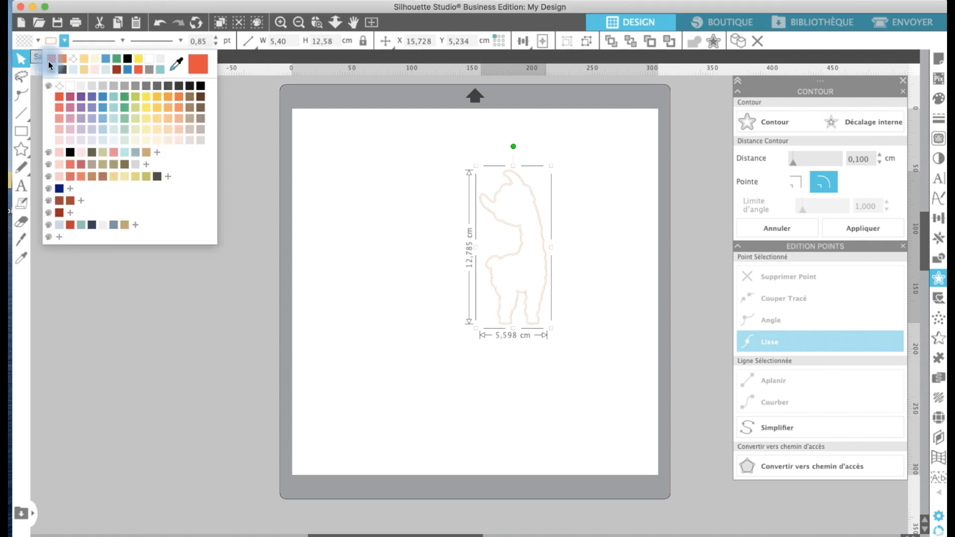
click(413, 375)
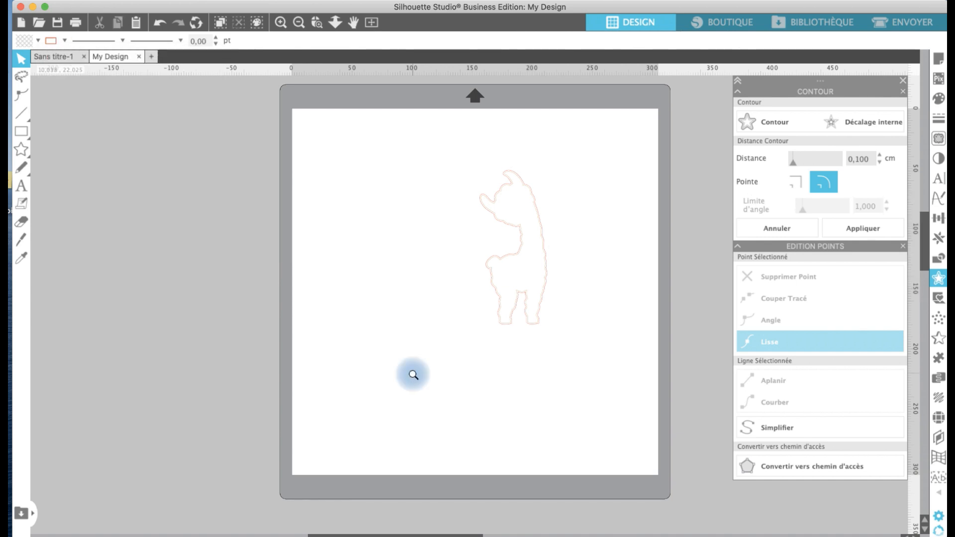
Delete the original inner llama outline, keeping only the red contour around it
key(z)
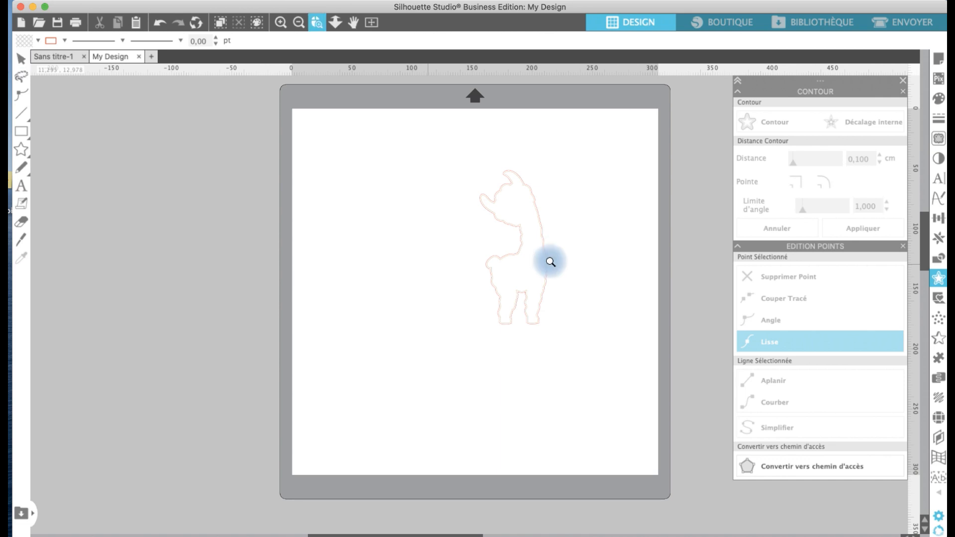
drag(458, 160, 550, 261)
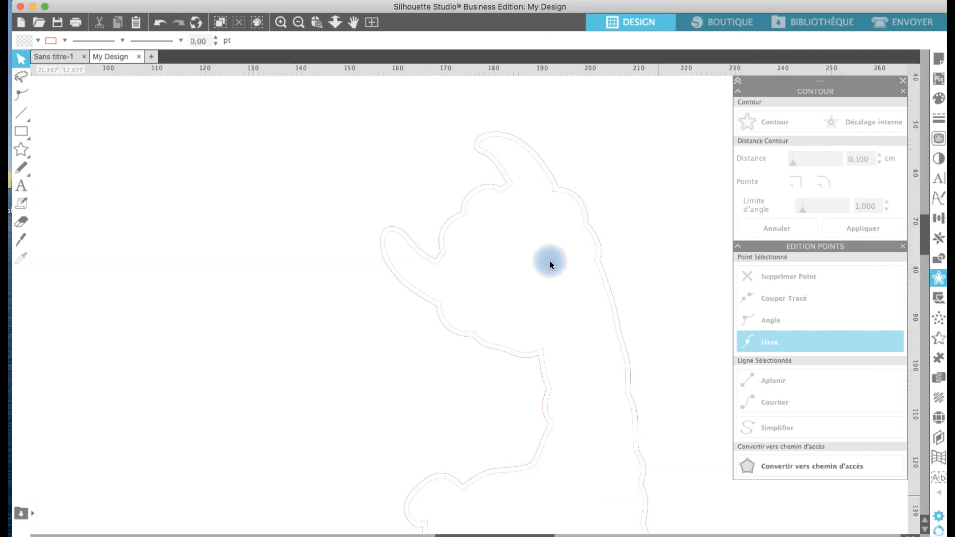
click(507, 195)
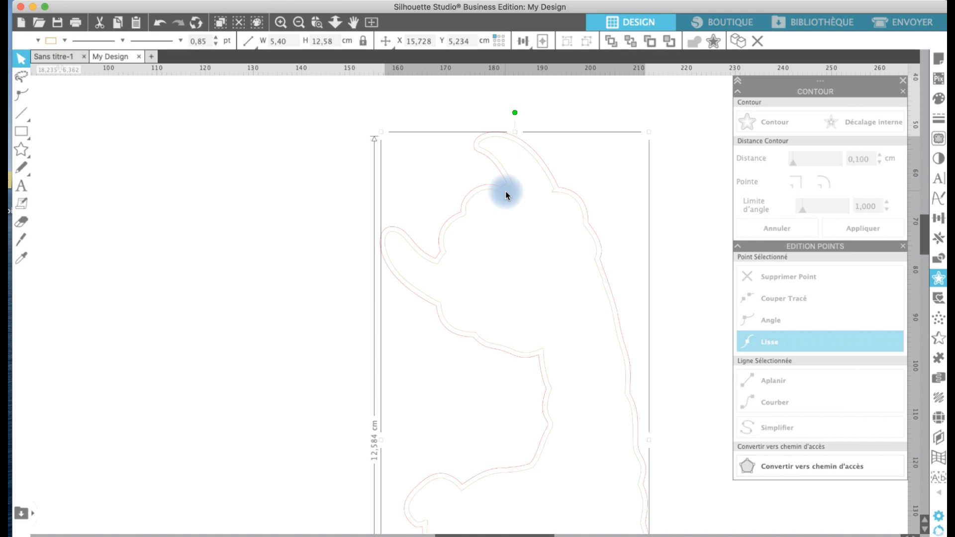
key(Delete)
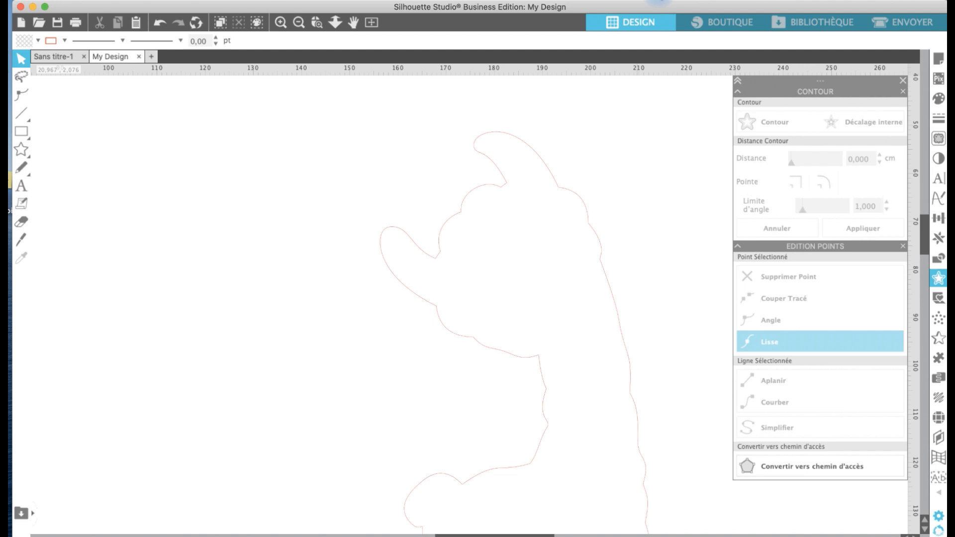
click(659, 2)
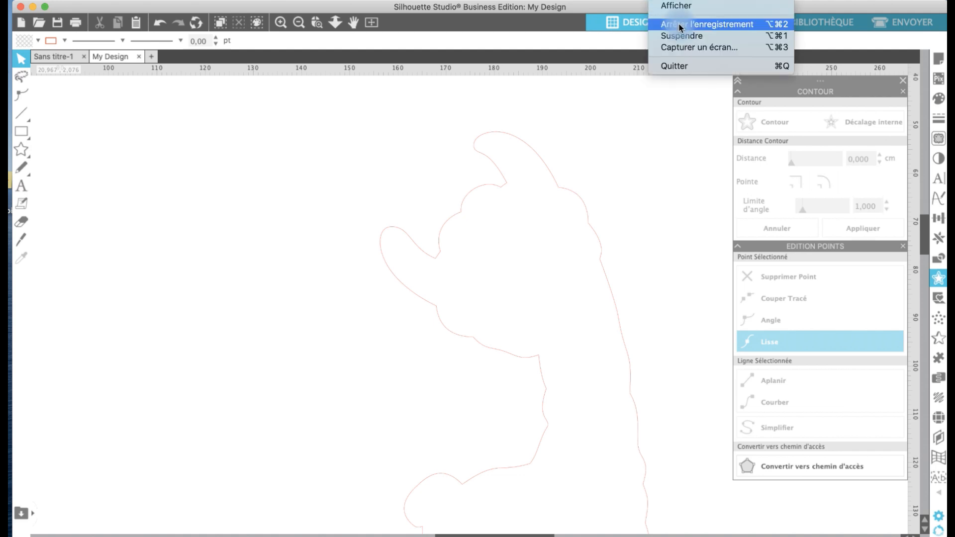
click(679, 24)
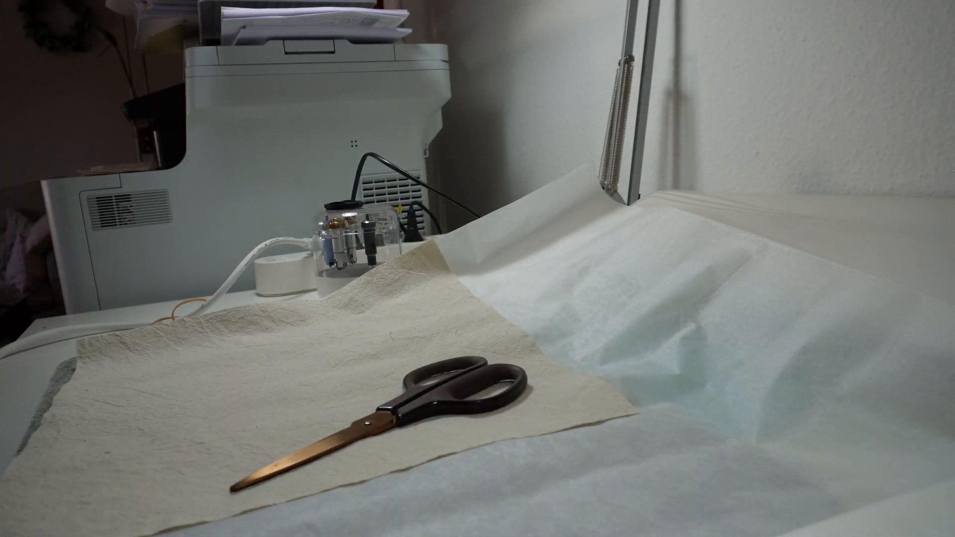